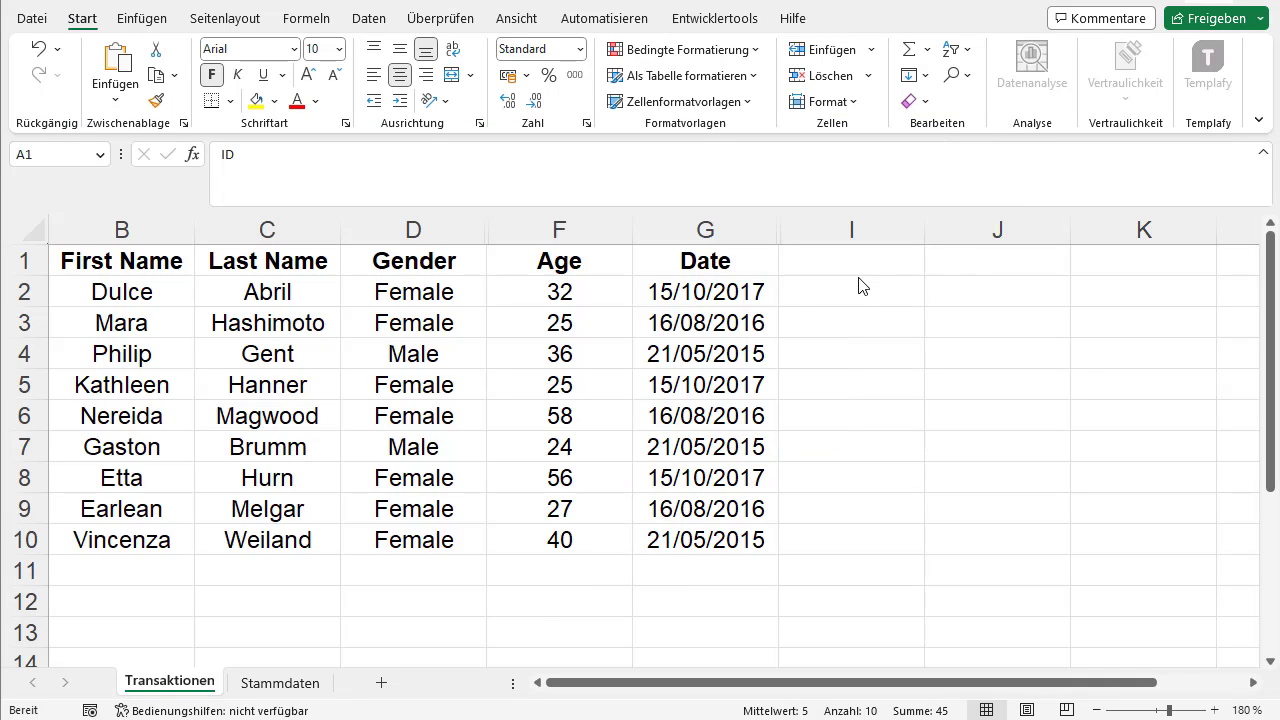
Step: Inspect the text dates in G2 and G3 and the Date header, then select G2
click(680, 285)
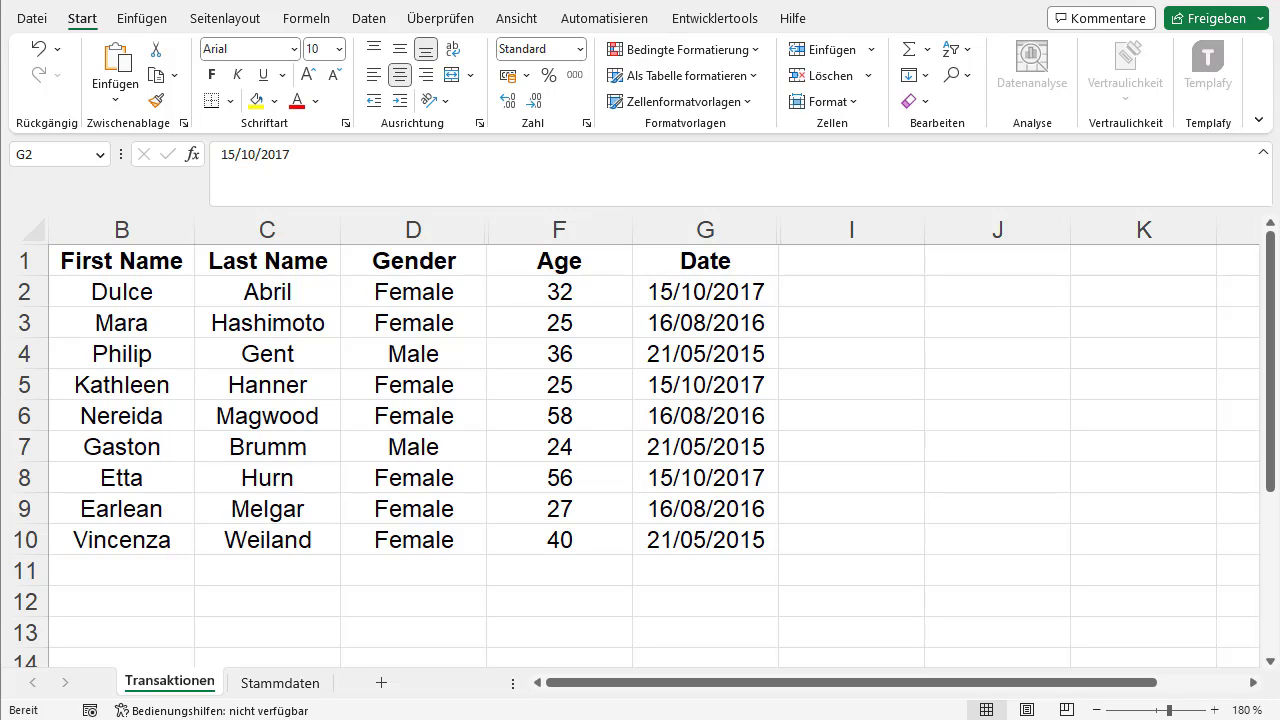
click(705, 300)
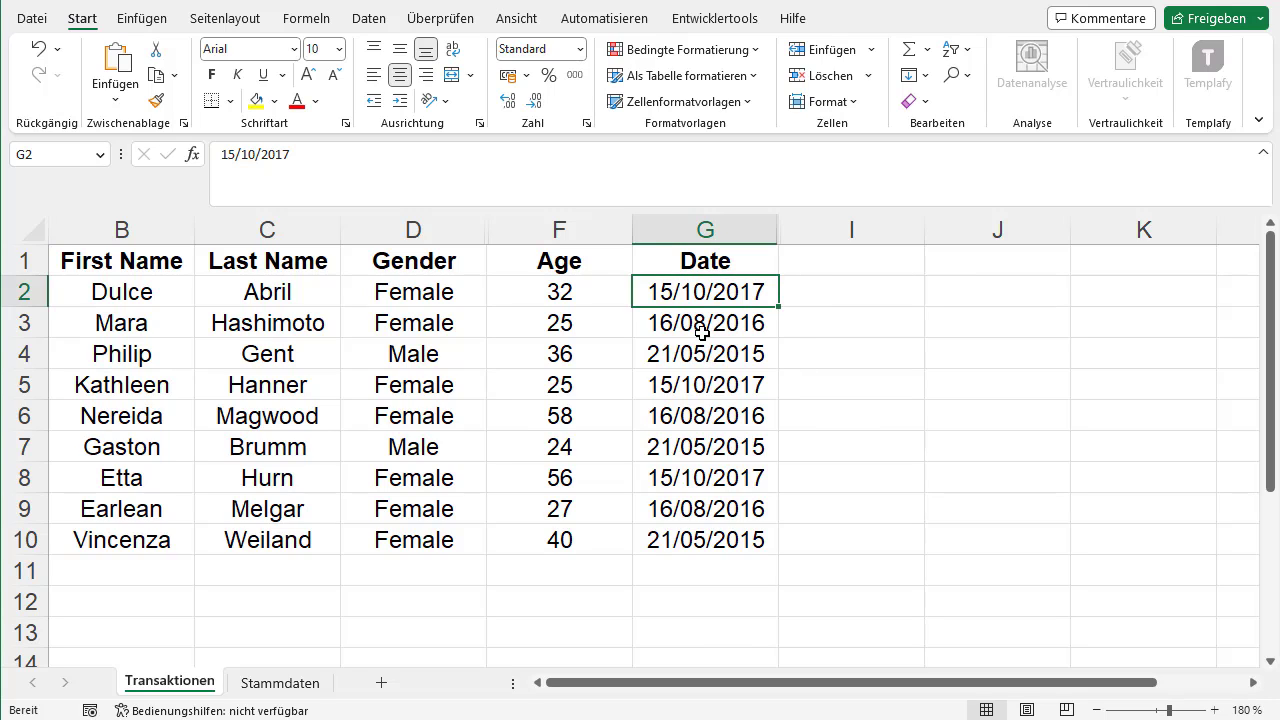
click(678, 321)
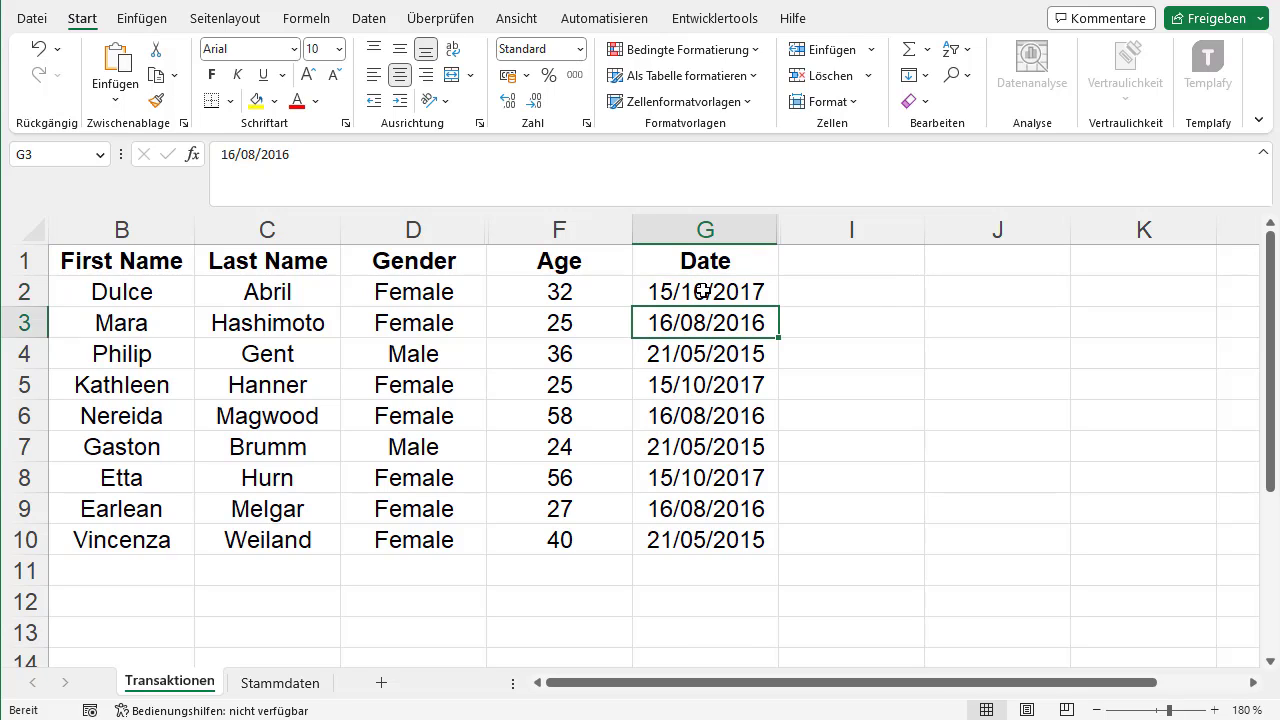
click(704, 288)
click(714, 262)
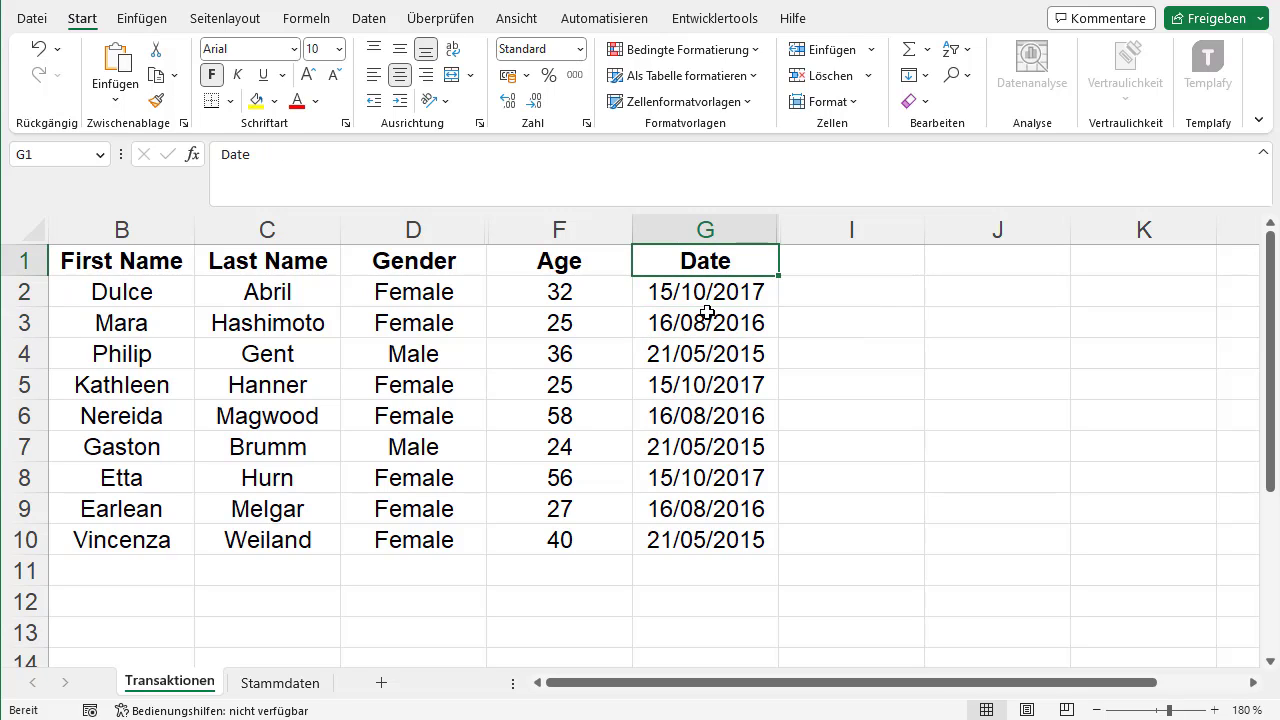
click(708, 315)
drag(712, 292, 714, 506)
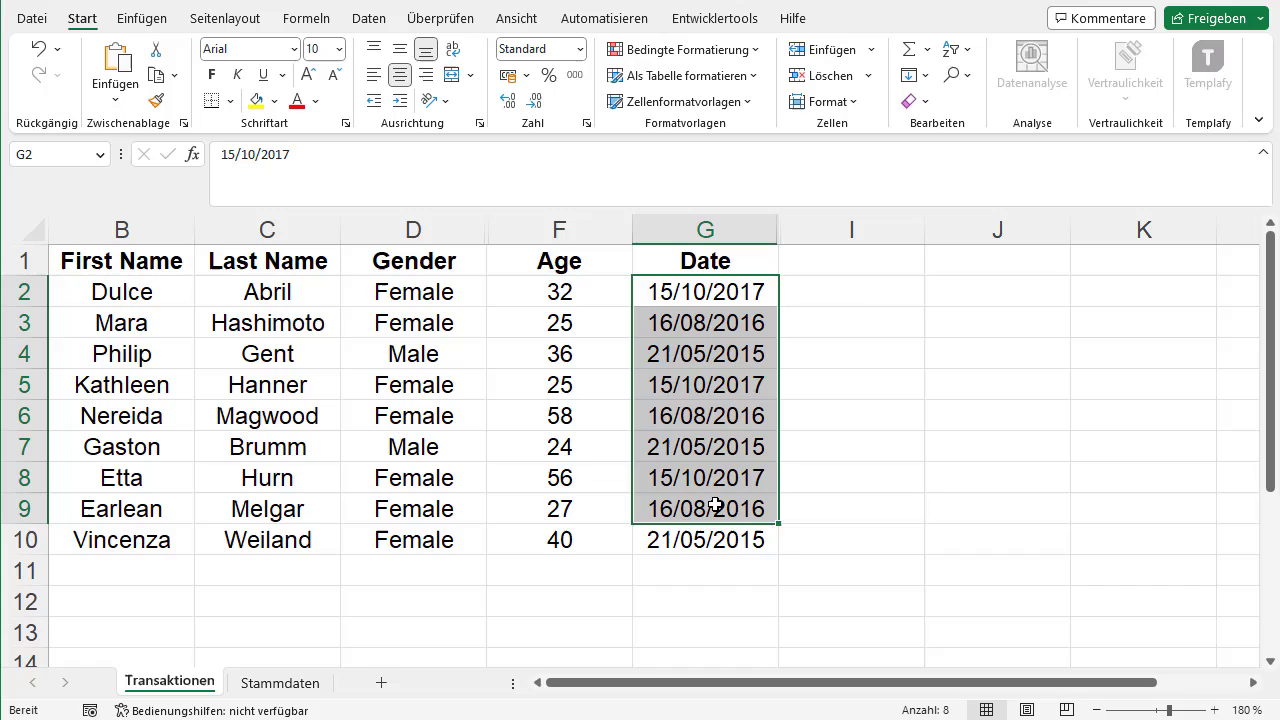
click(722, 294)
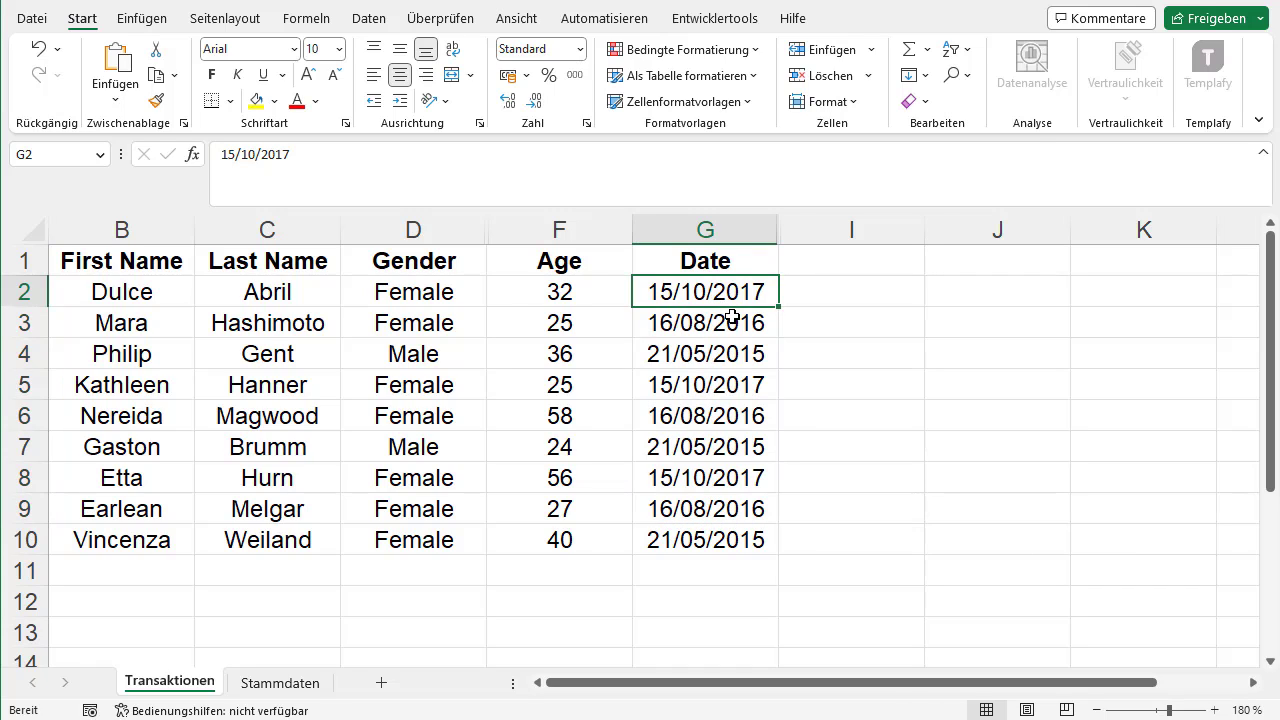
Step: Apply the Datum number format to G2 through Zellen formatieren
right_click(680, 291)
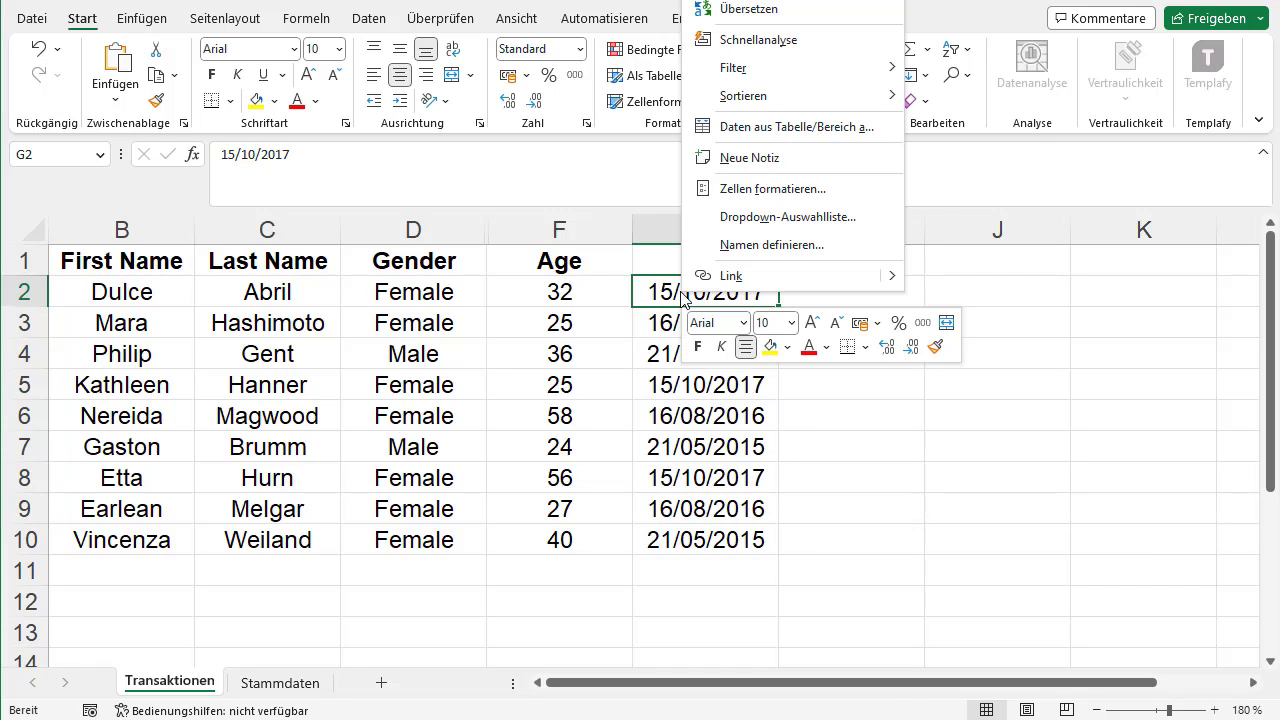
click(768, 196)
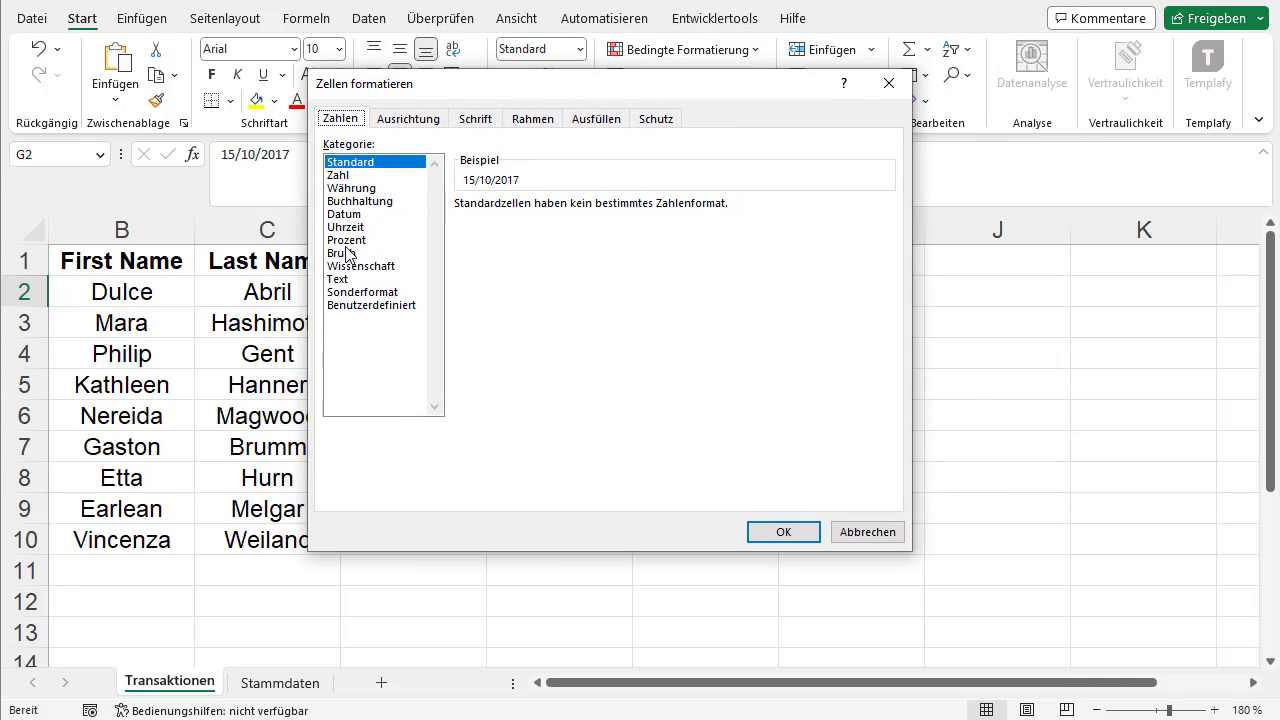
click(356, 217)
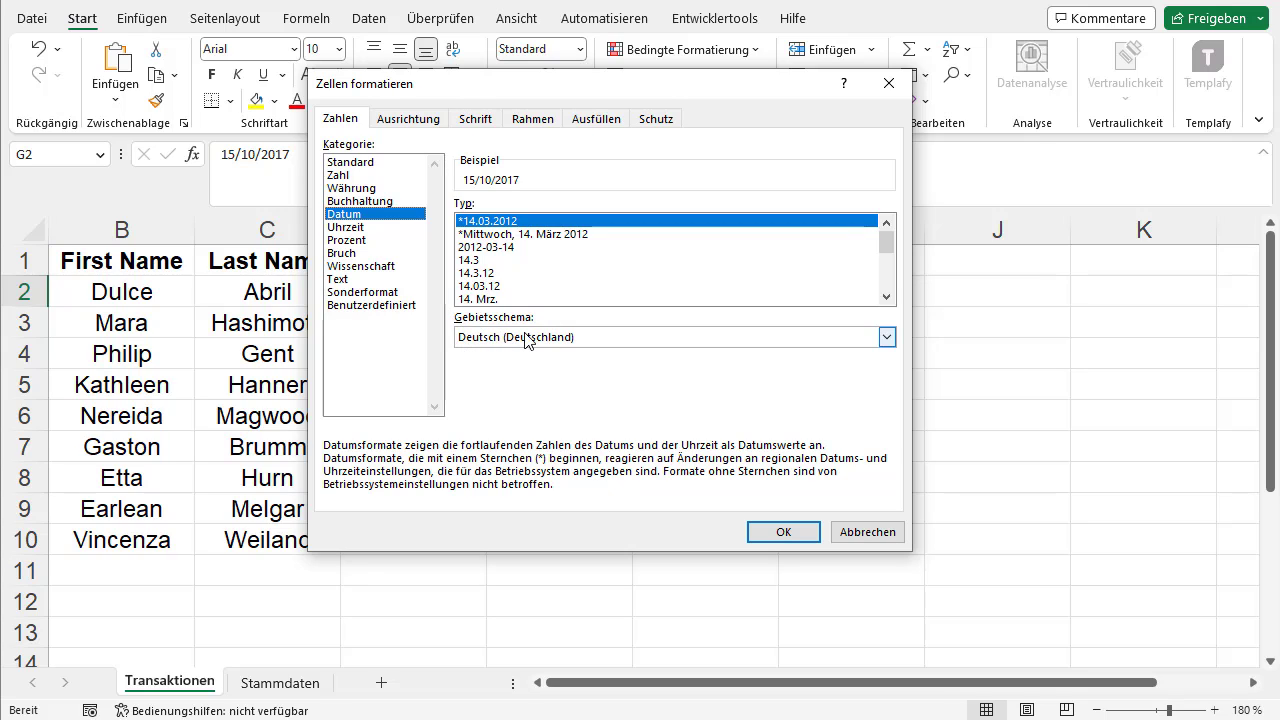
click(470, 222)
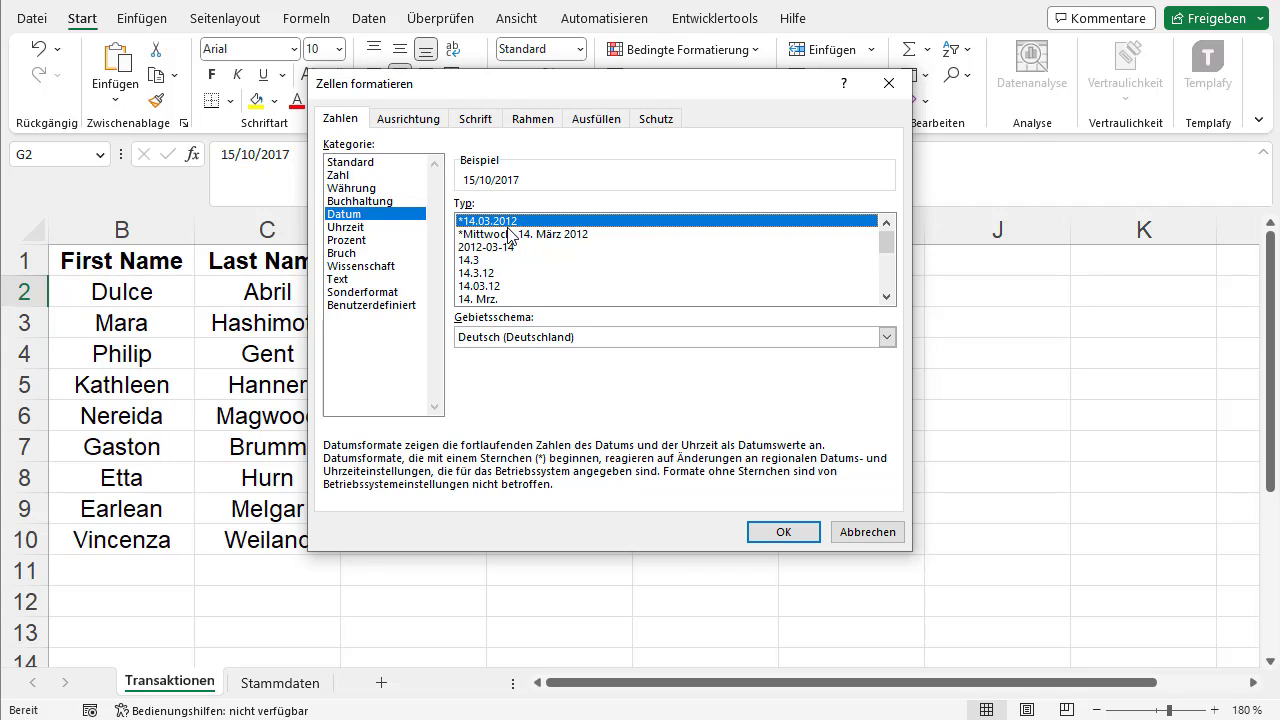
click(785, 535)
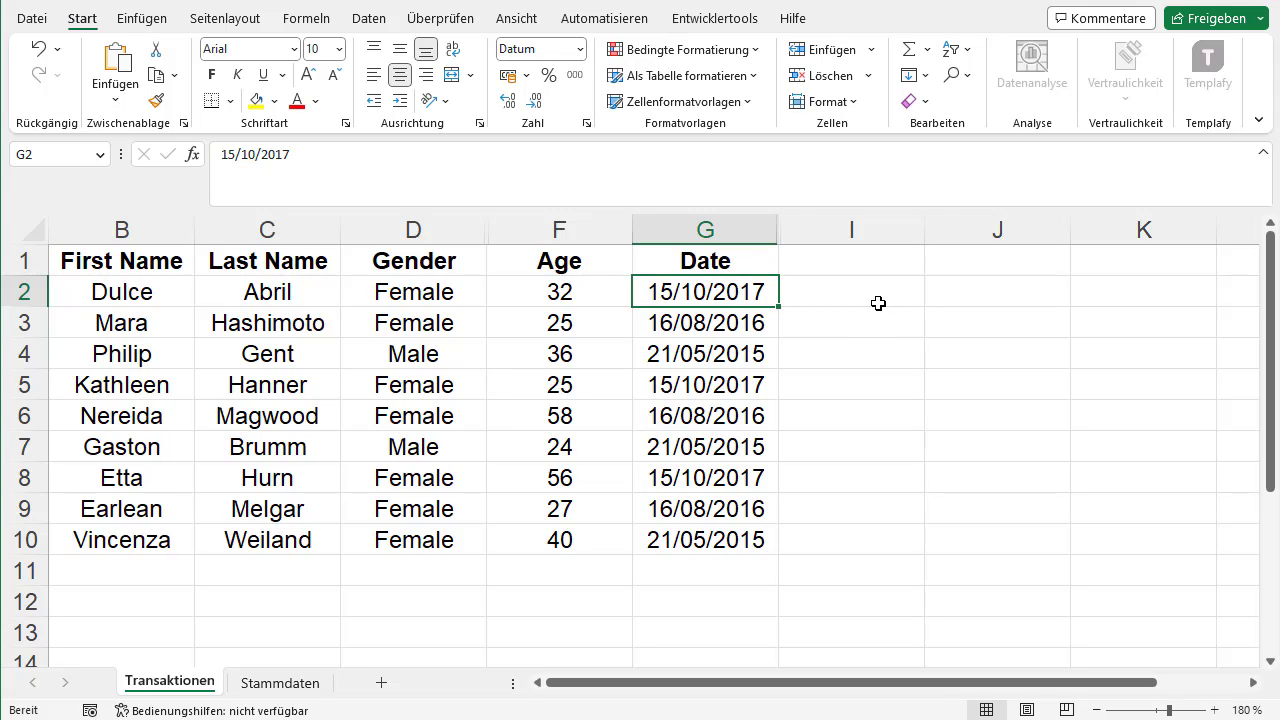
Step: Enter =HEUTE() in I2 and show it in Zahlenformat as 44962,00
click(876, 297)
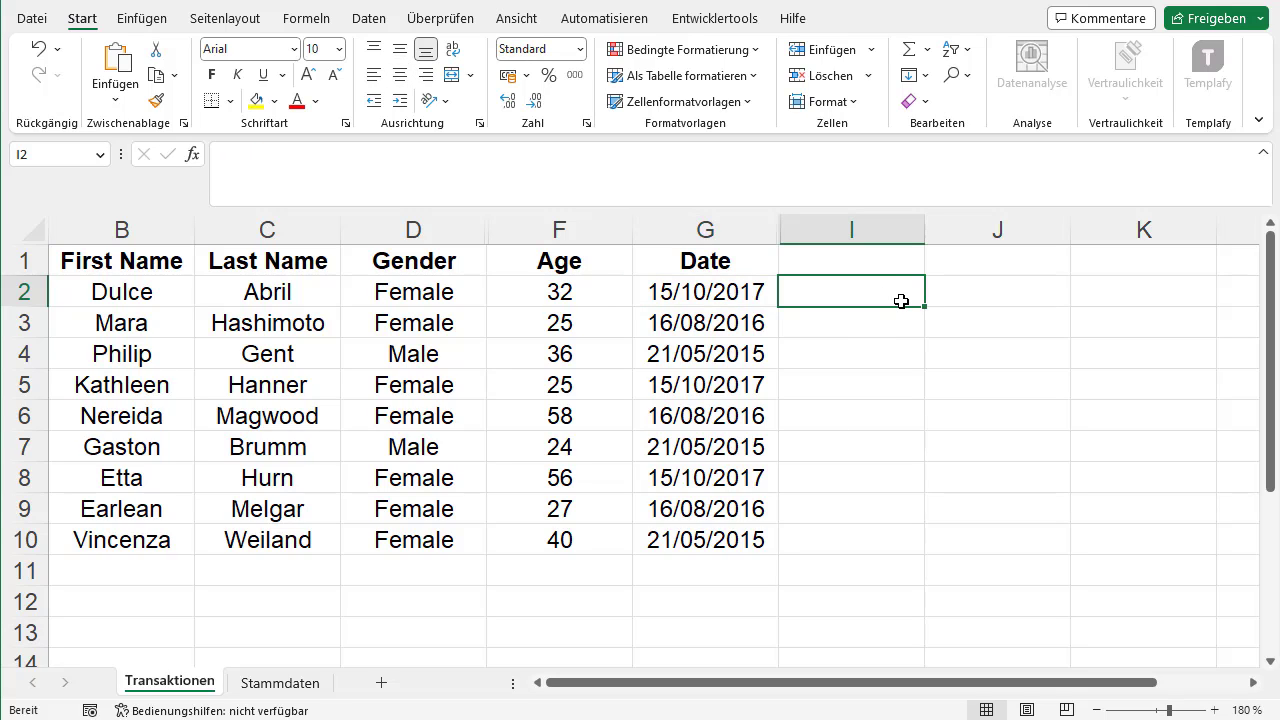
text(=)
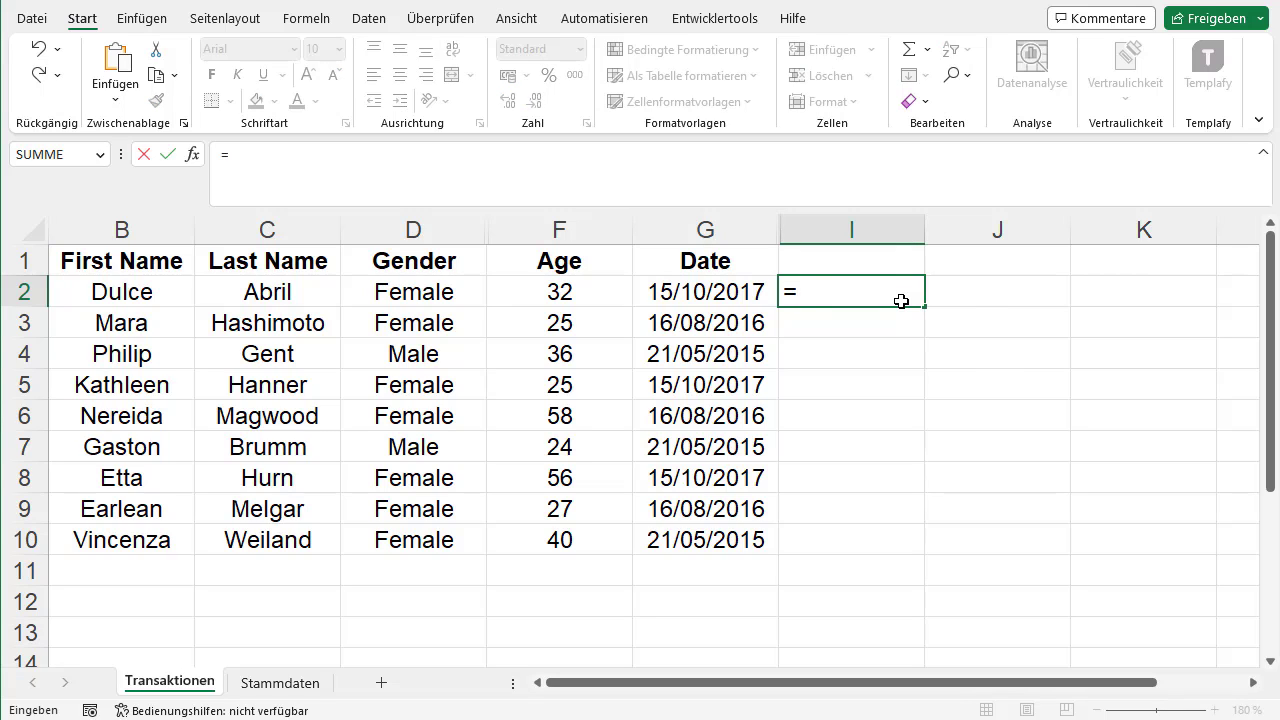
text(HEUTE())
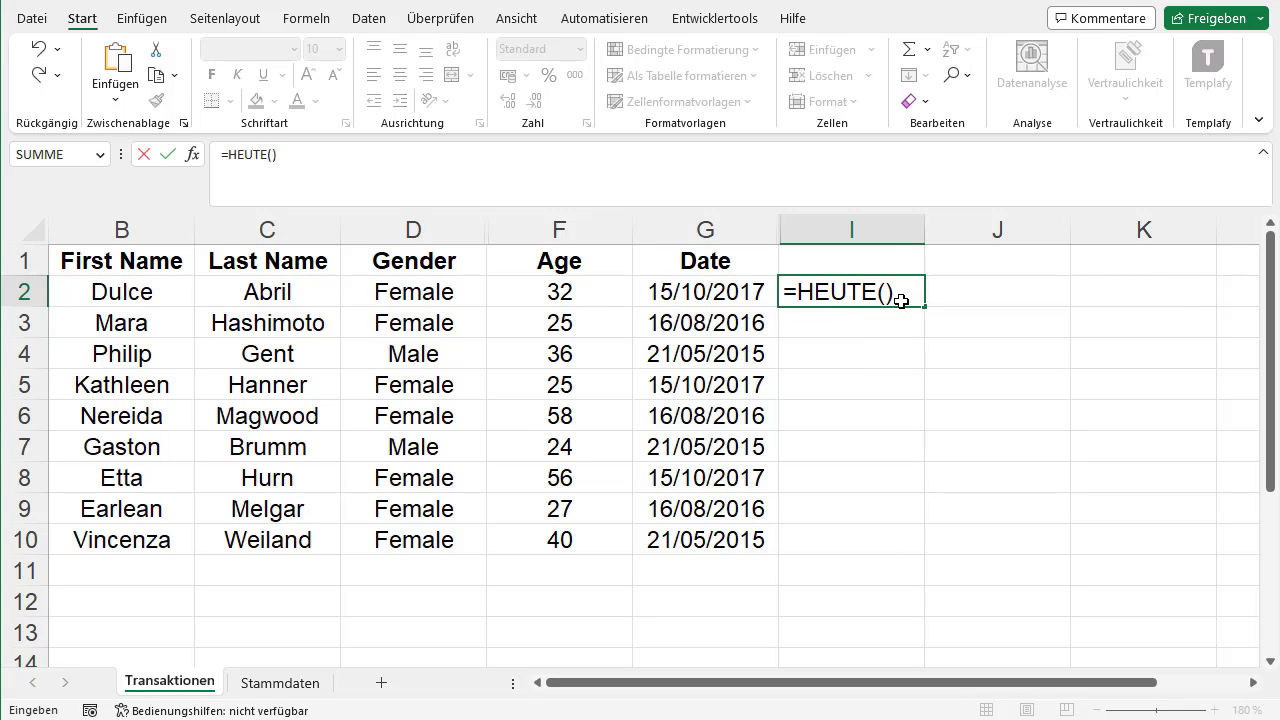
key(Return)
click(901, 301)
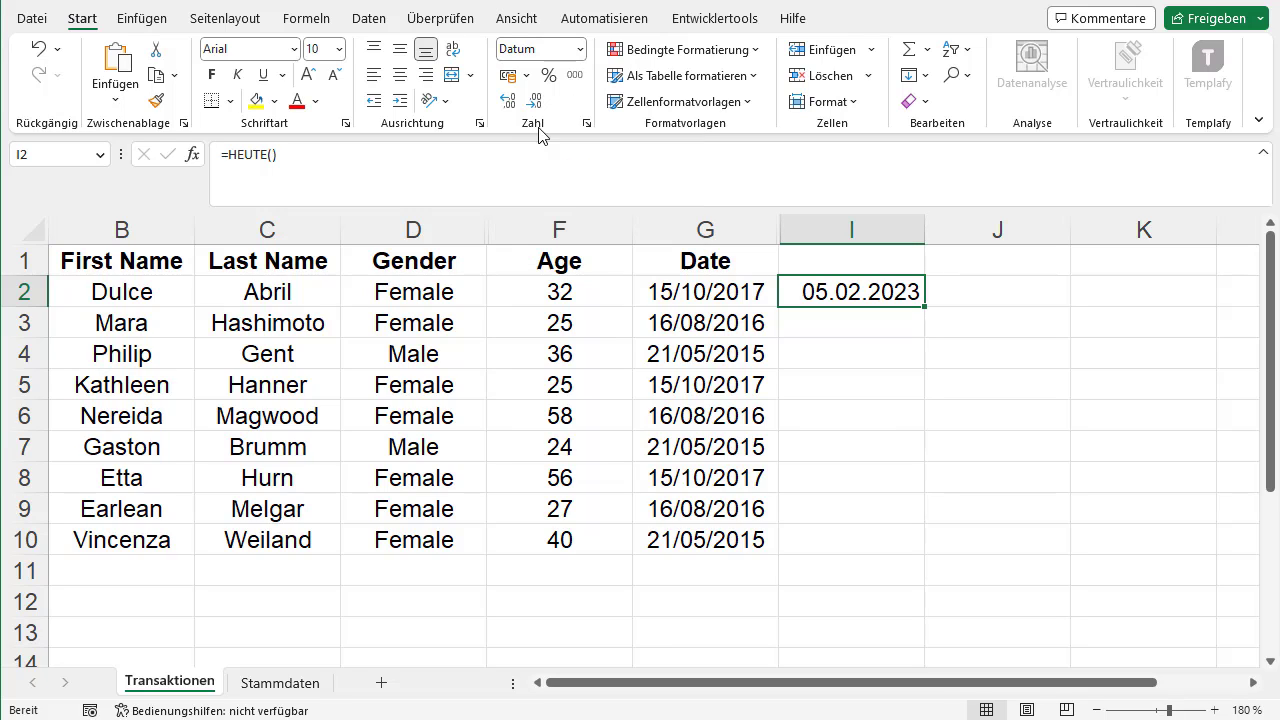
click(580, 52)
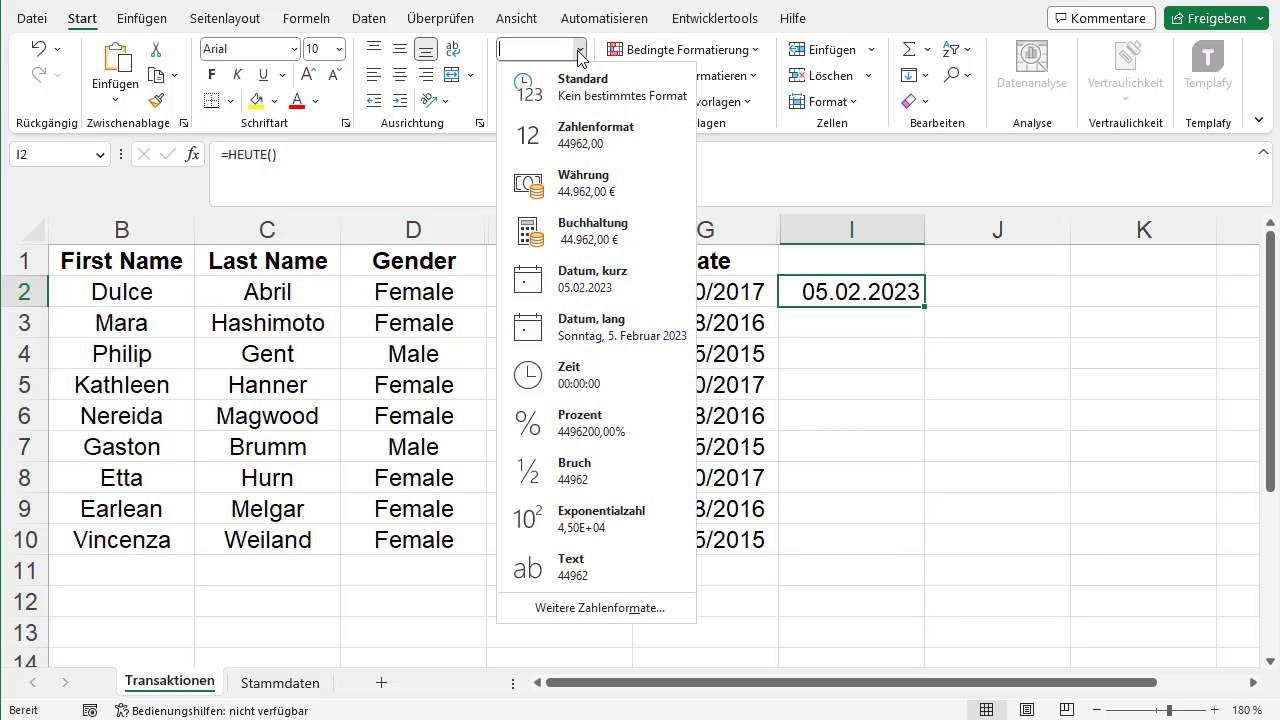
click(615, 142)
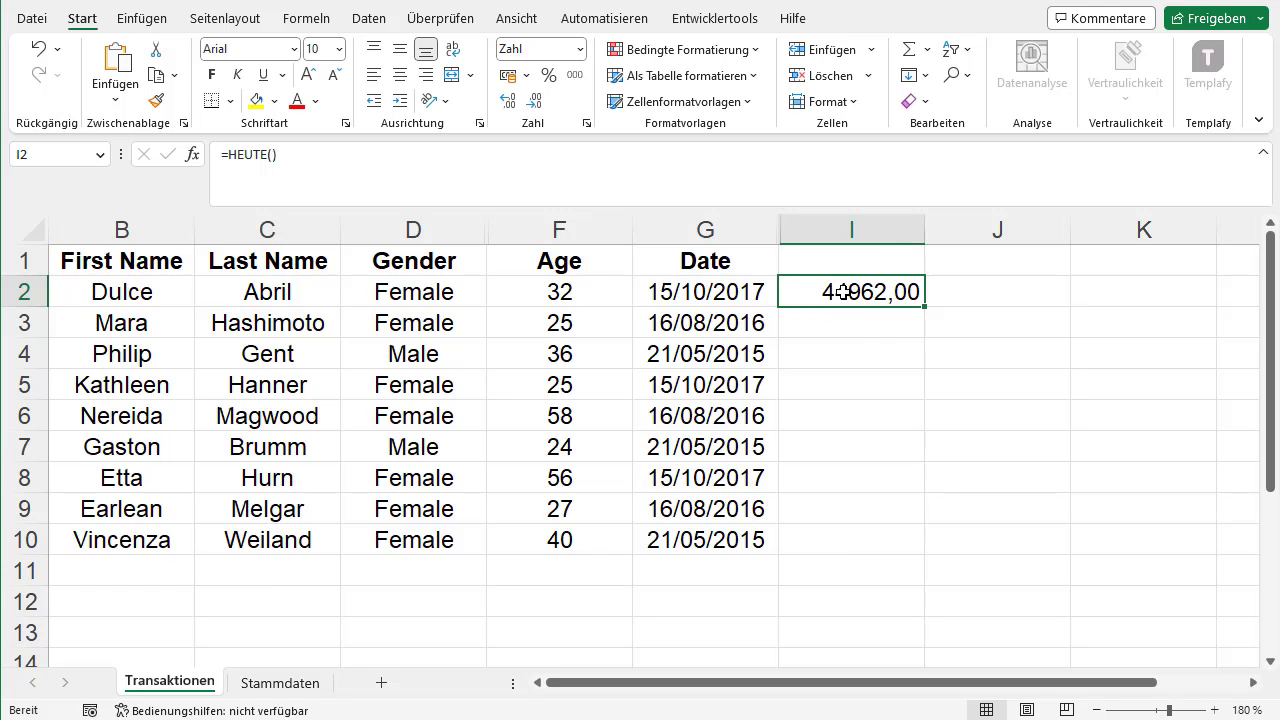
Step: Open Zellen formatieren for I2 and switch to the Datum category
right_click(843, 291)
click(925, 187)
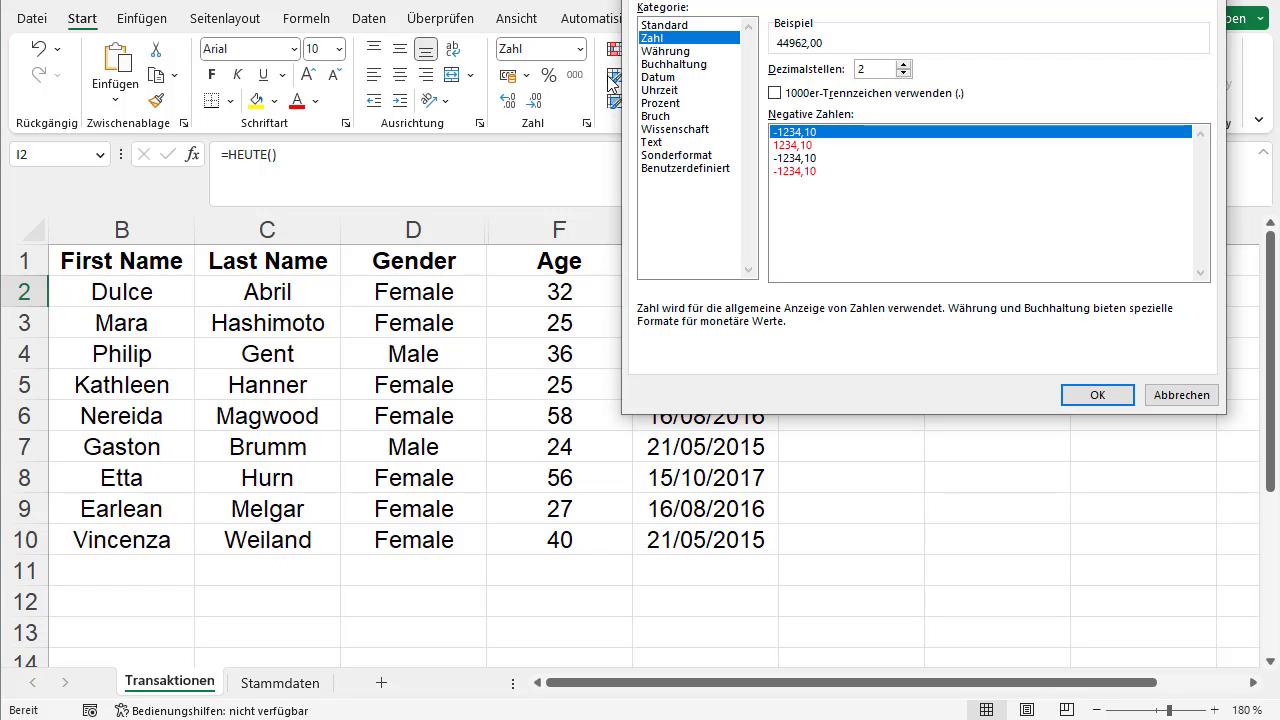
drag(760, 2, 246, 60)
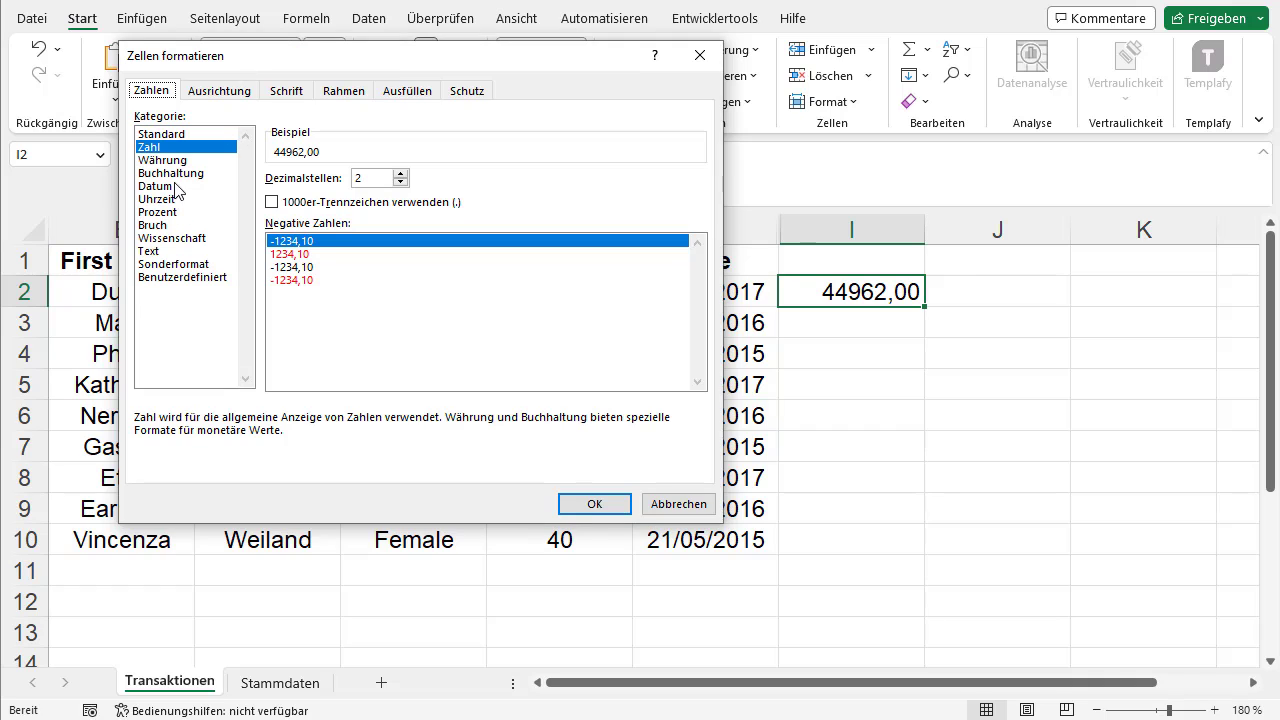
click(182, 186)
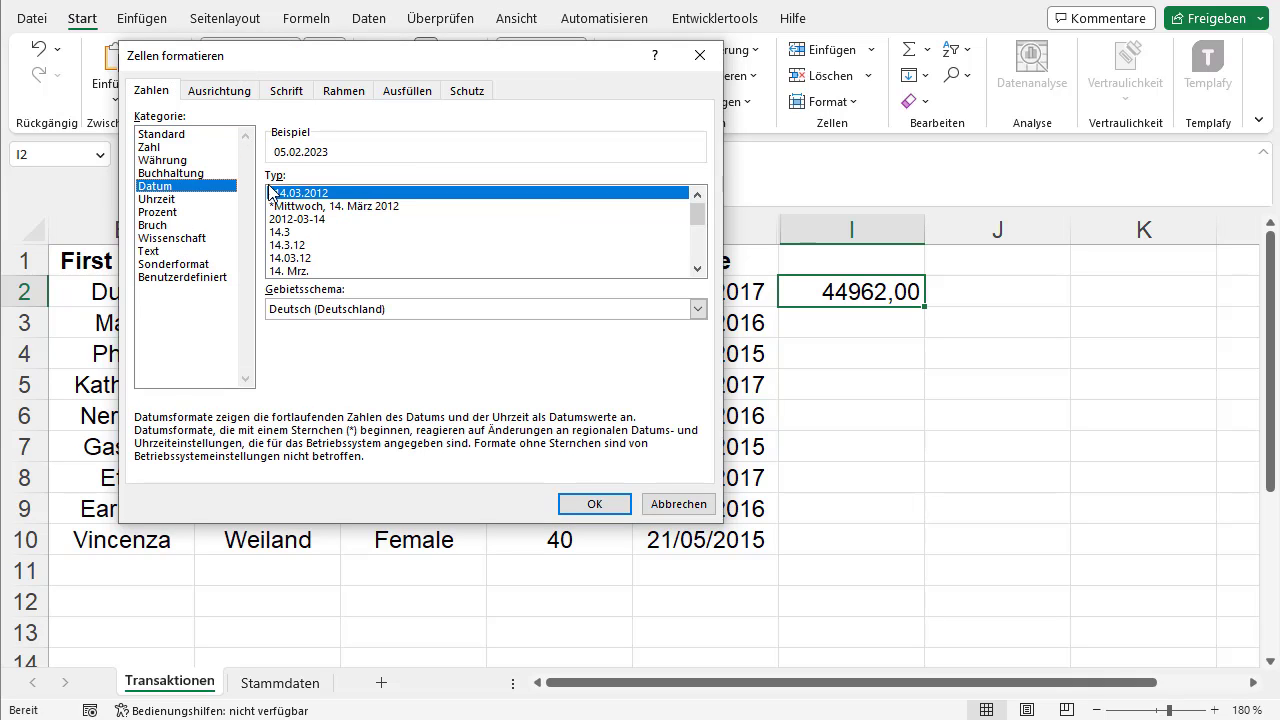
Step: Set the locale to Englisch (Vereinigte Staaten) and apply the 2012-03-14 date type
click(697, 309)
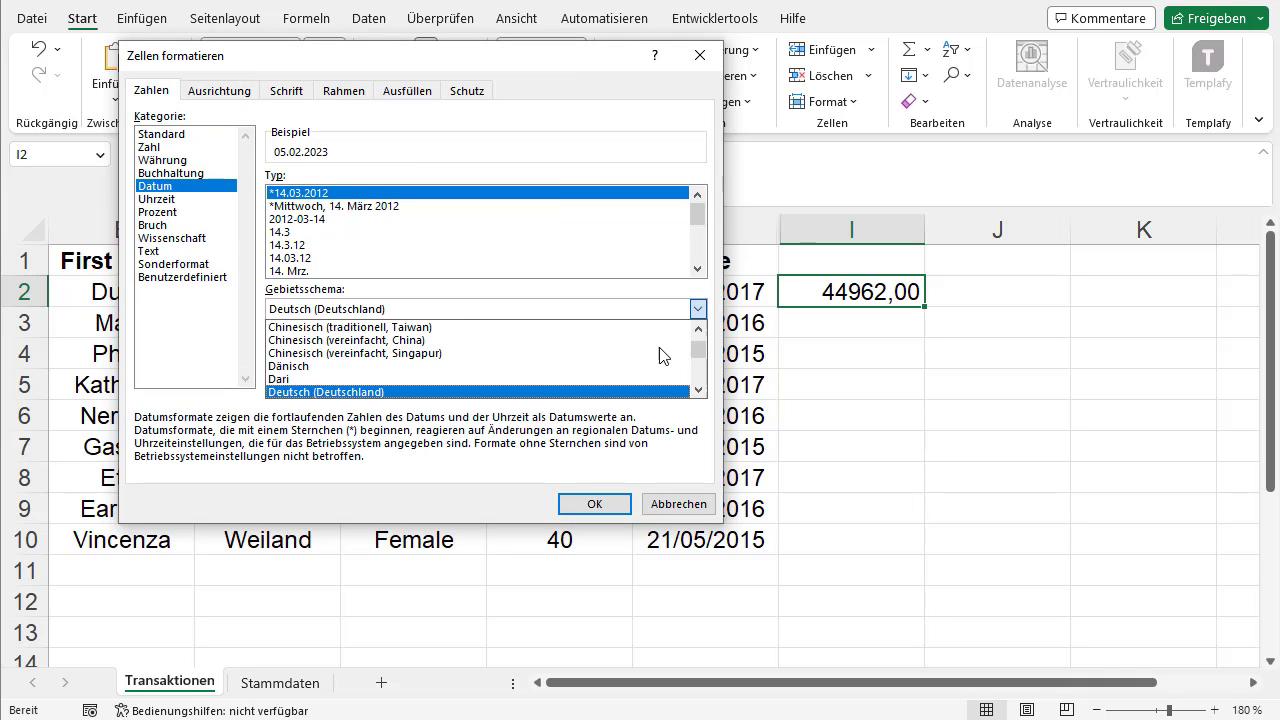
scroll(603, 355, up, 2)
scroll(597, 351, up, 2)
scroll(649, 343, up, 1)
scroll(560, 343, down, 1)
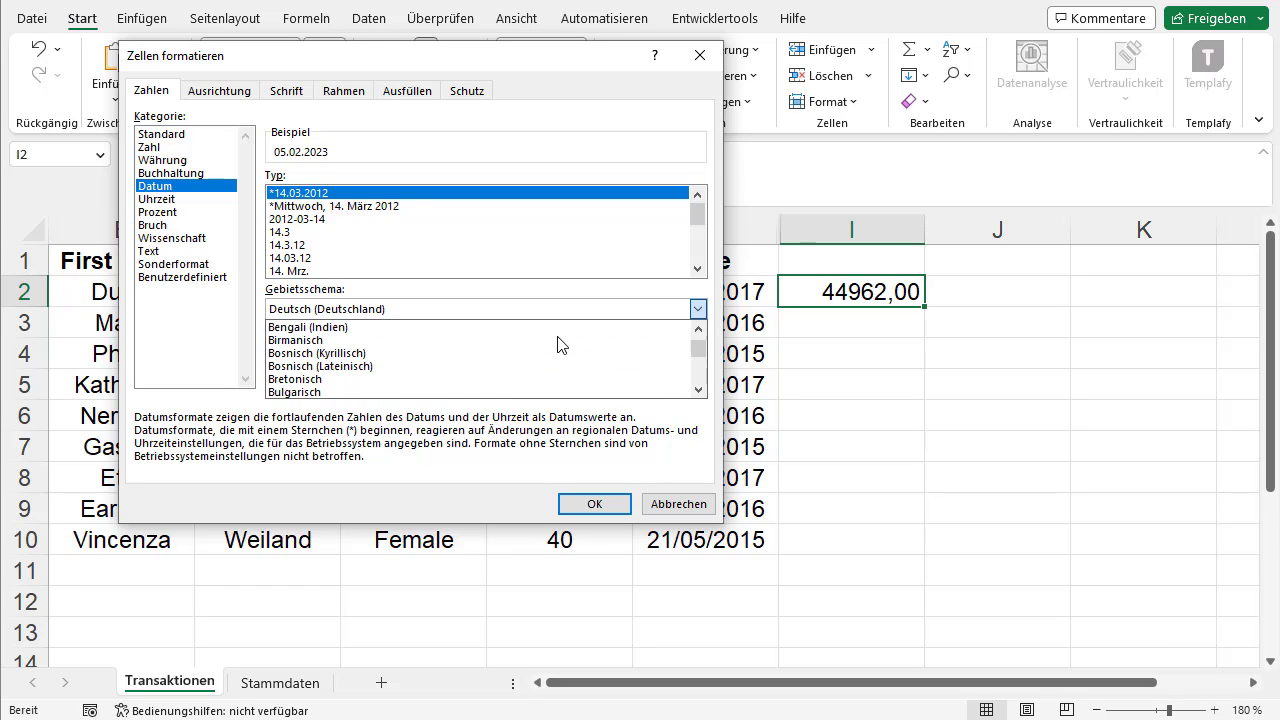
scroll(562, 345, down, 2)
scroll(423, 346, down, 2)
scroll(400, 351, down, 2)
scroll(401, 351, down, 1)
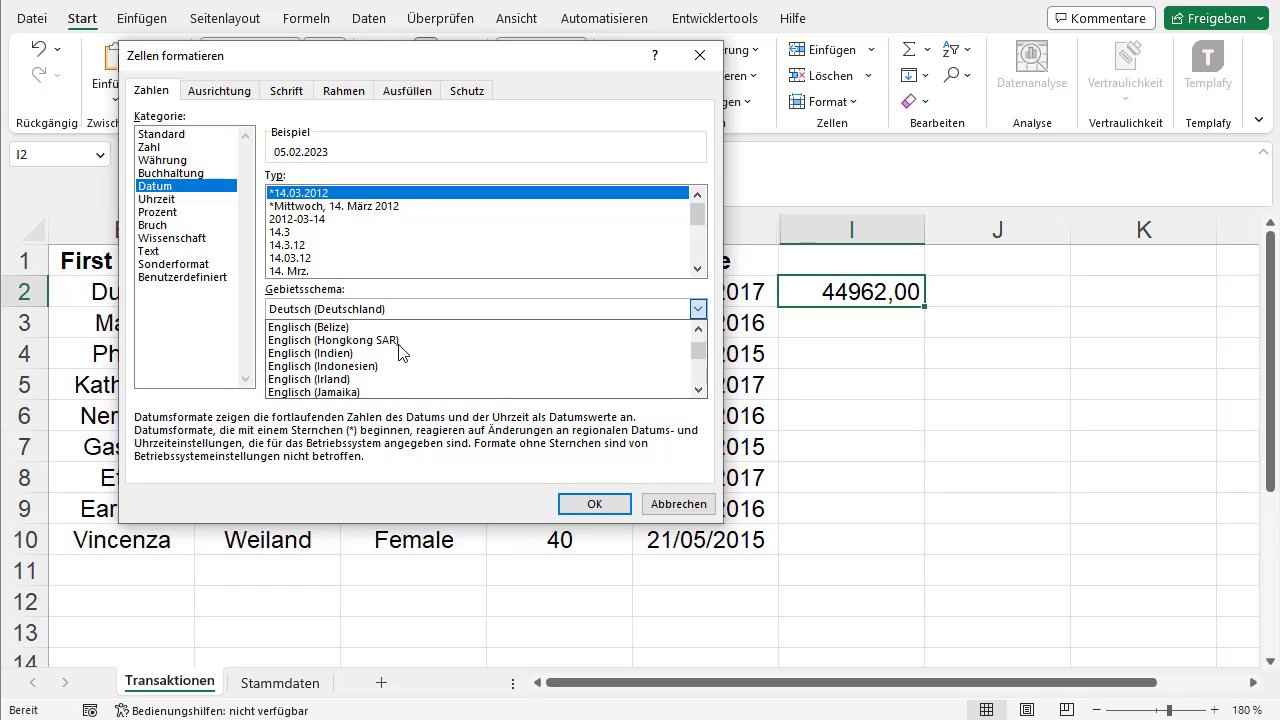
scroll(415, 365, down, 2)
scroll(420, 368, down, 2)
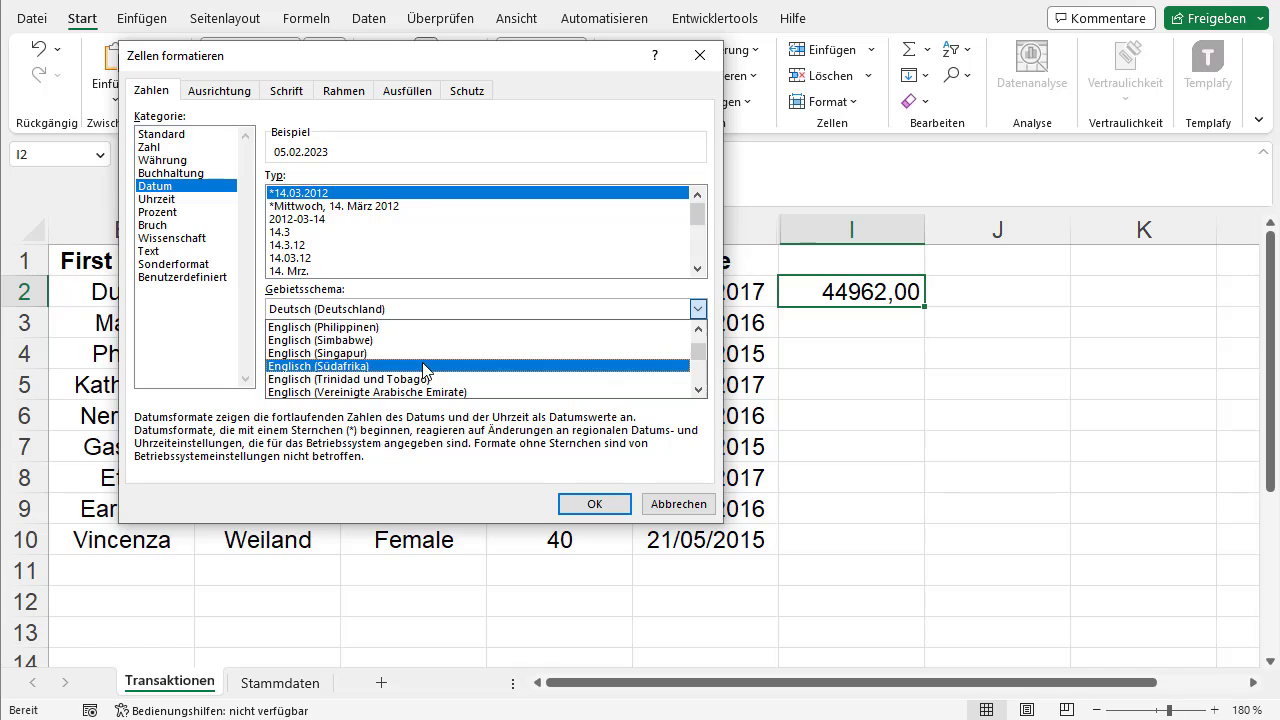
scroll(433, 355, up, 2)
scroll(432, 355, down, 2)
scroll(440, 350, down, 2)
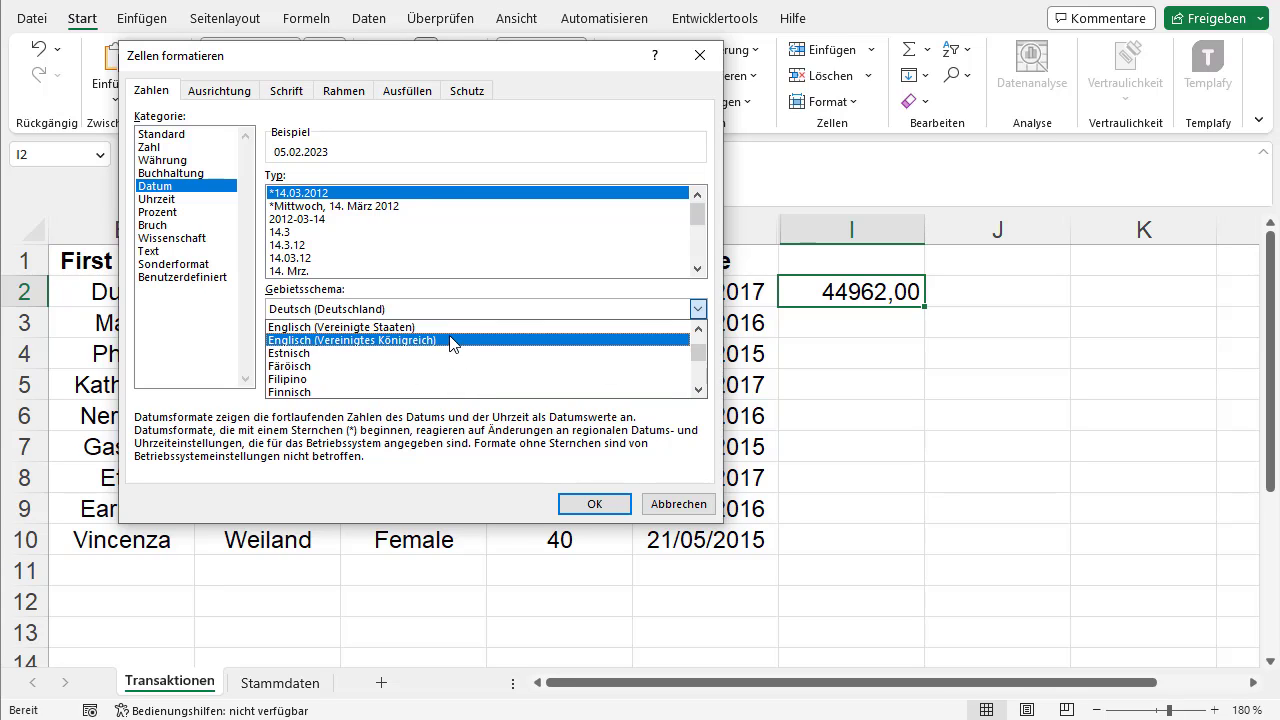
click(446, 330)
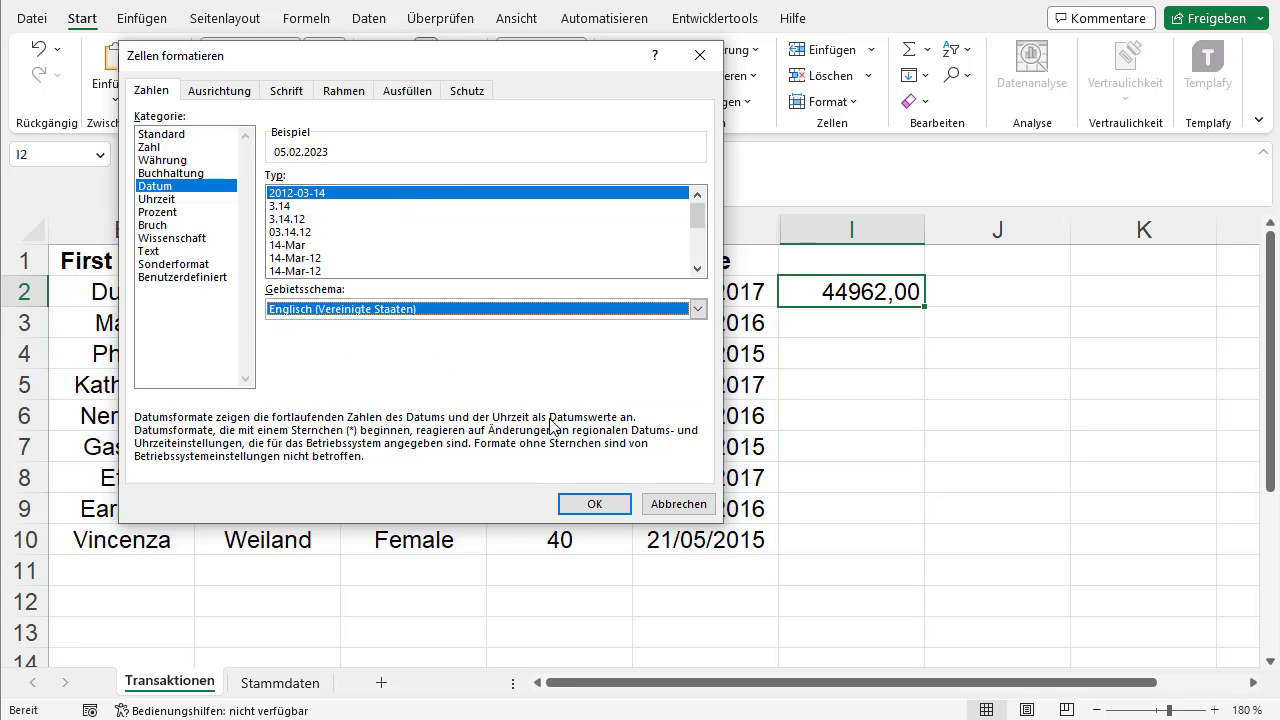
click(347, 224)
click(315, 193)
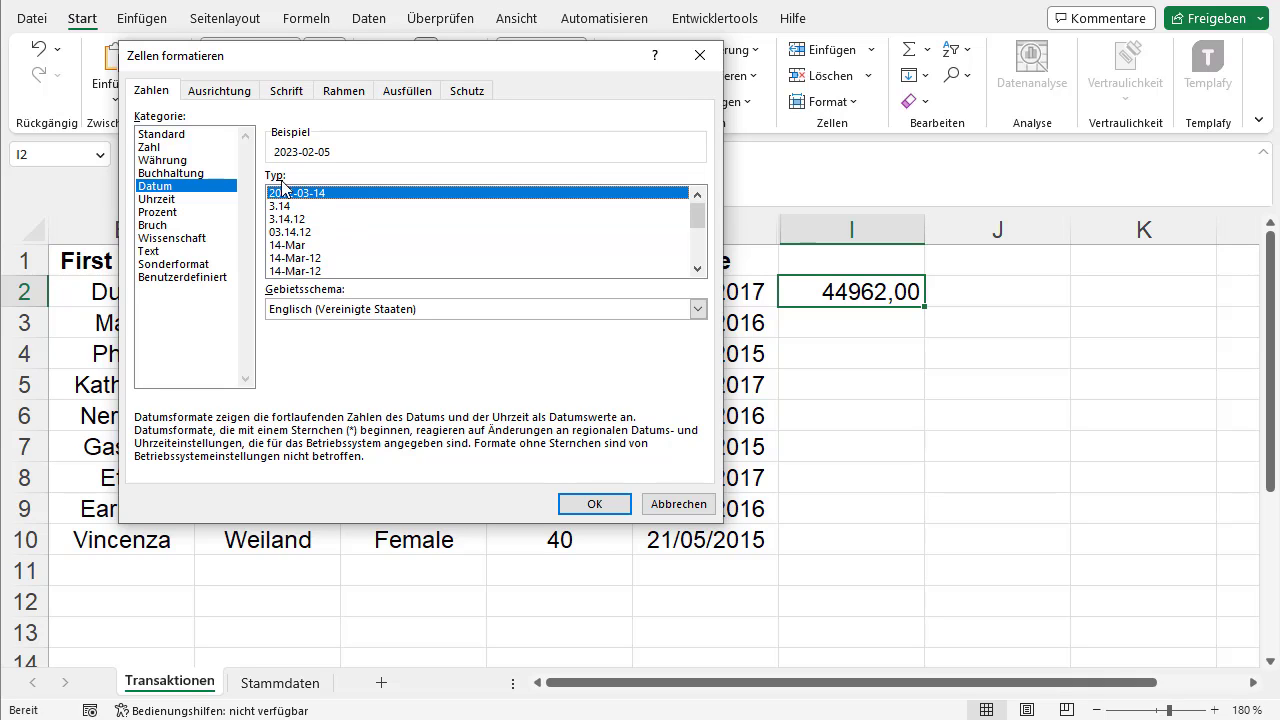
click(589, 503)
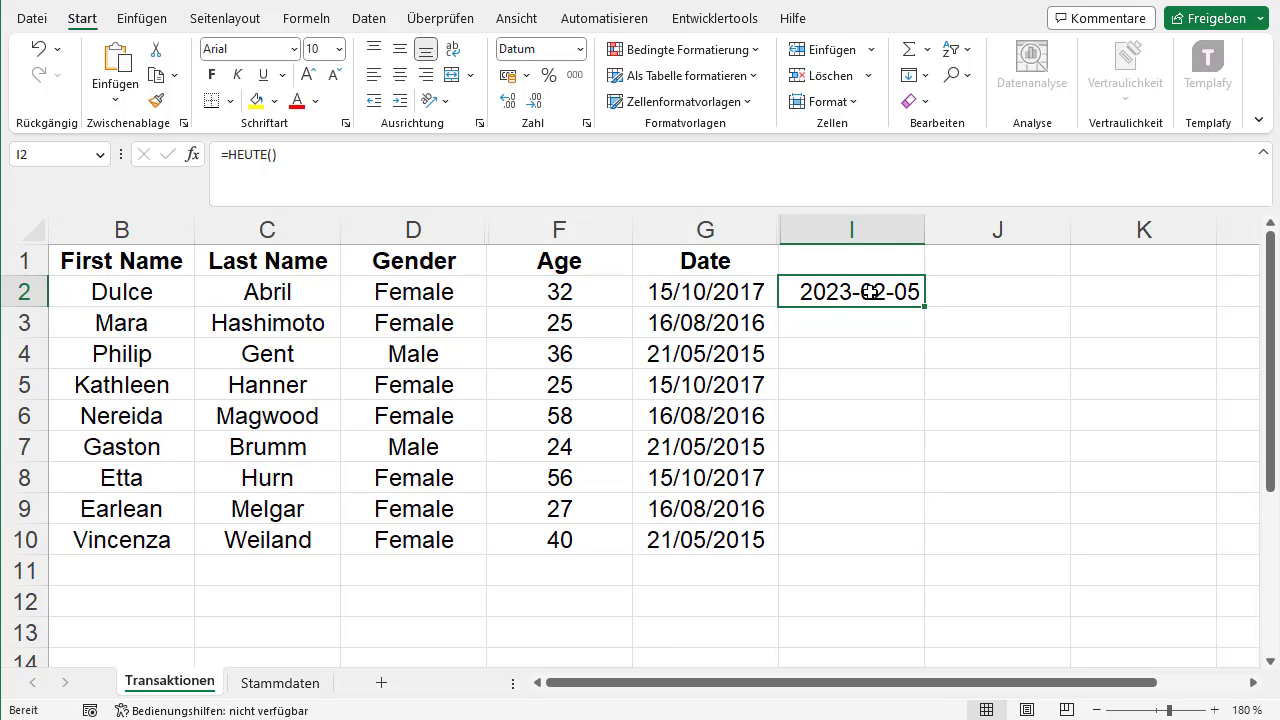
click(728, 300)
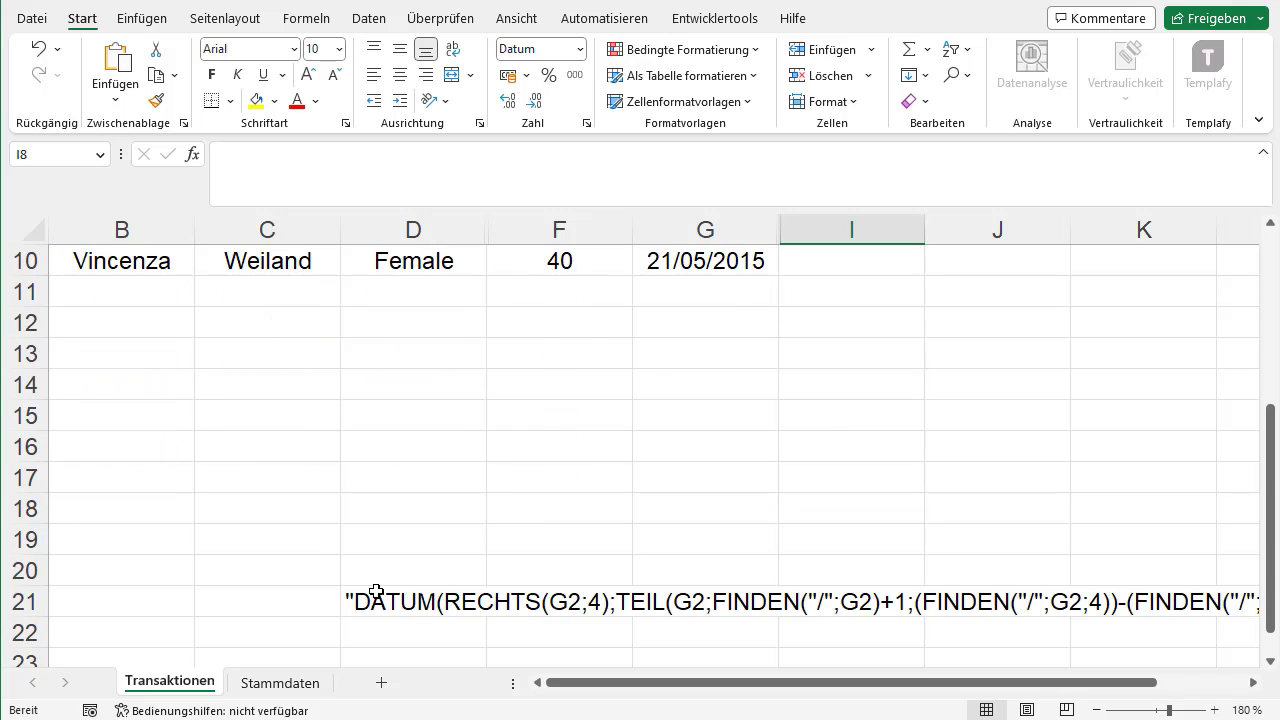
Step: Copy the DATUM formula text from D21's formula bar and return to the sheet's top
click(375, 593)
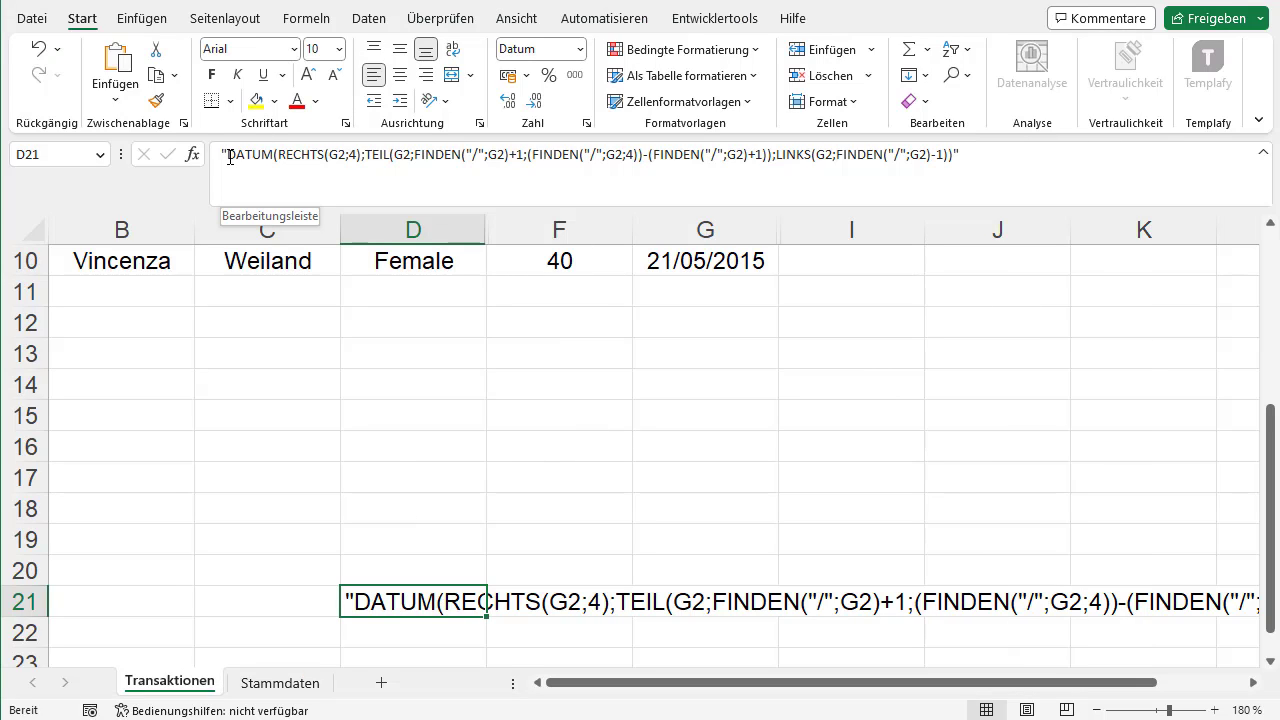
drag(229, 157, 956, 157)
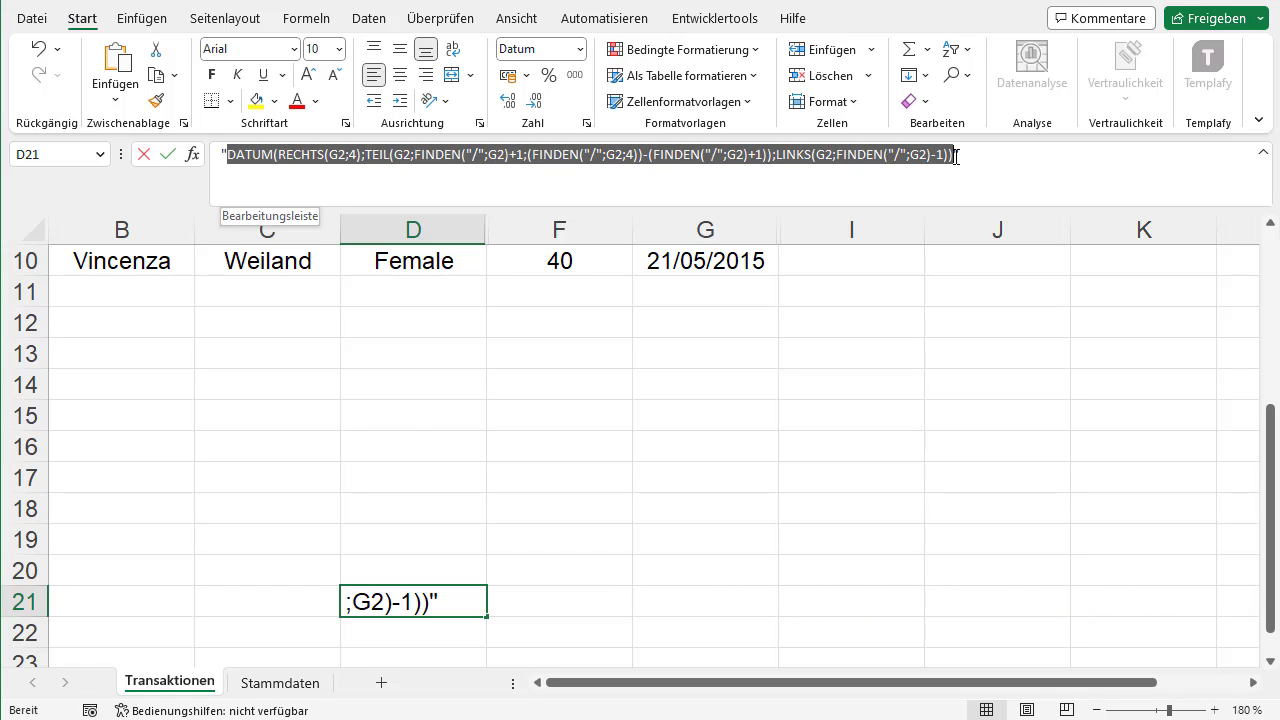
key(Escape)
click(380, 440)
scroll(623, 434, up, 1)
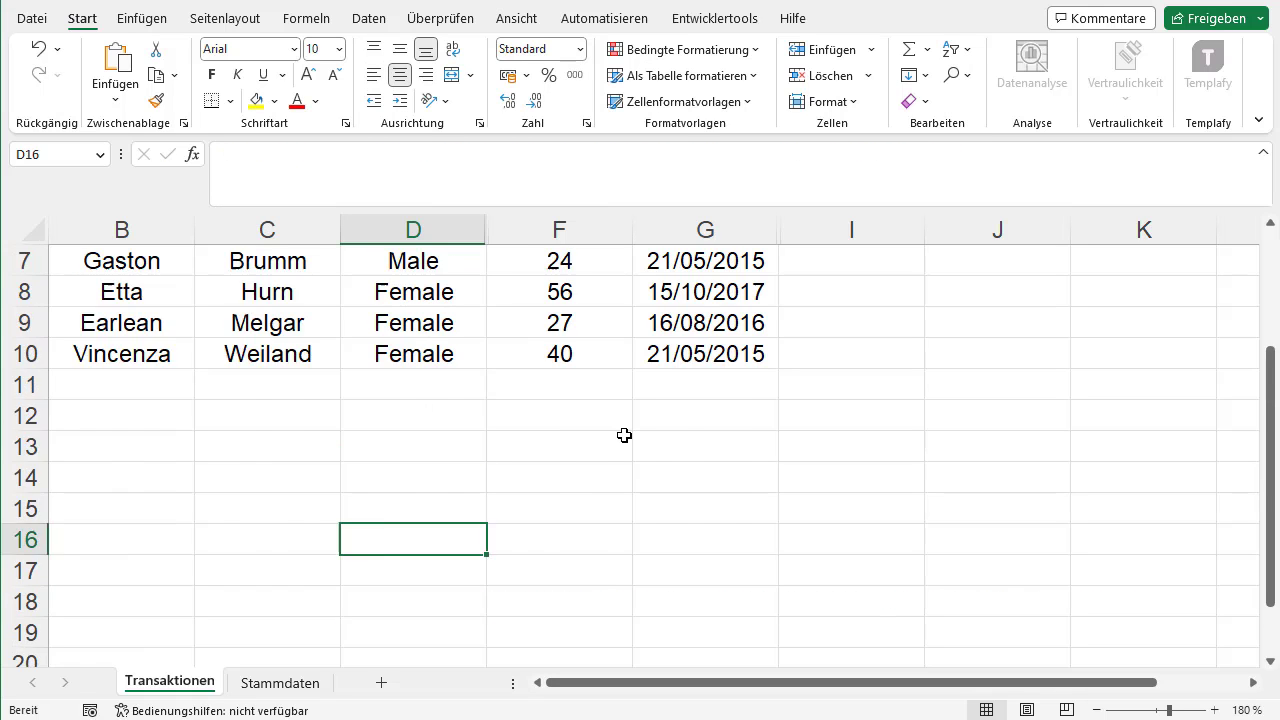
scroll(623, 434, up, 2)
Step: Enter the DATUM(RECHTS/TEIL/FINDEN) formula in I2, converting G2 to 15.10.2017
click(823, 291)
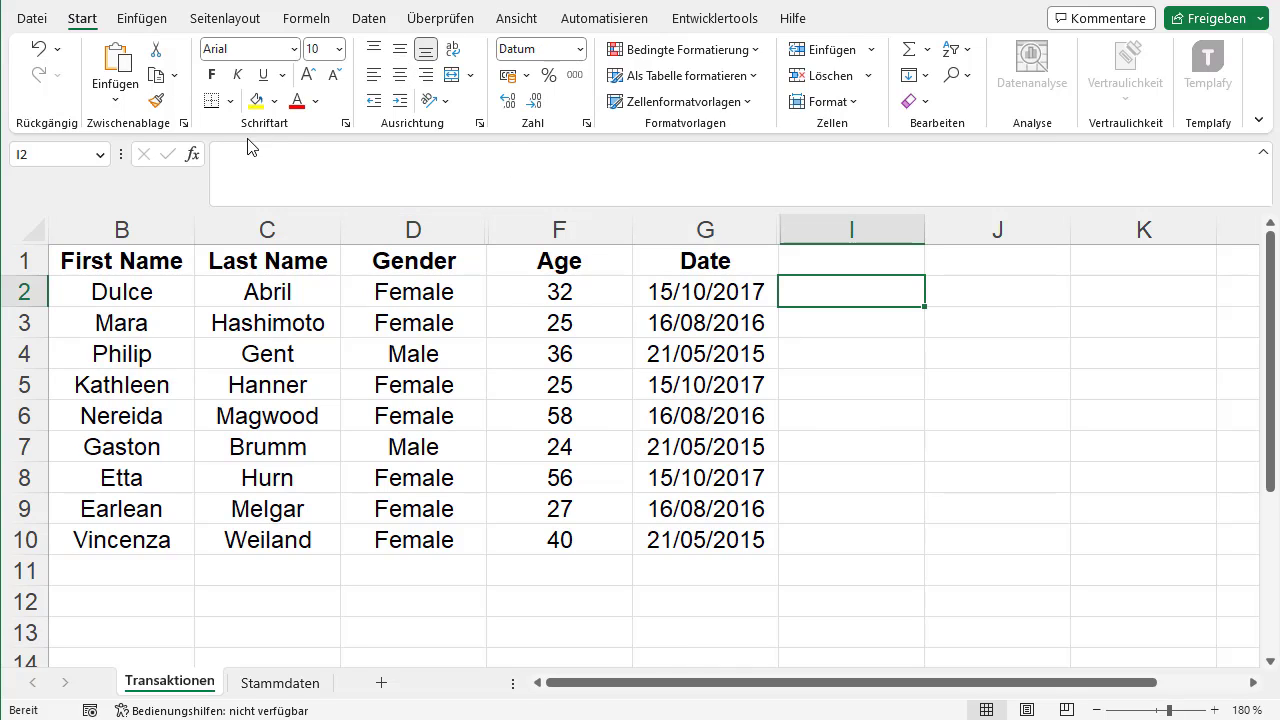
click(276, 193)
text(=)
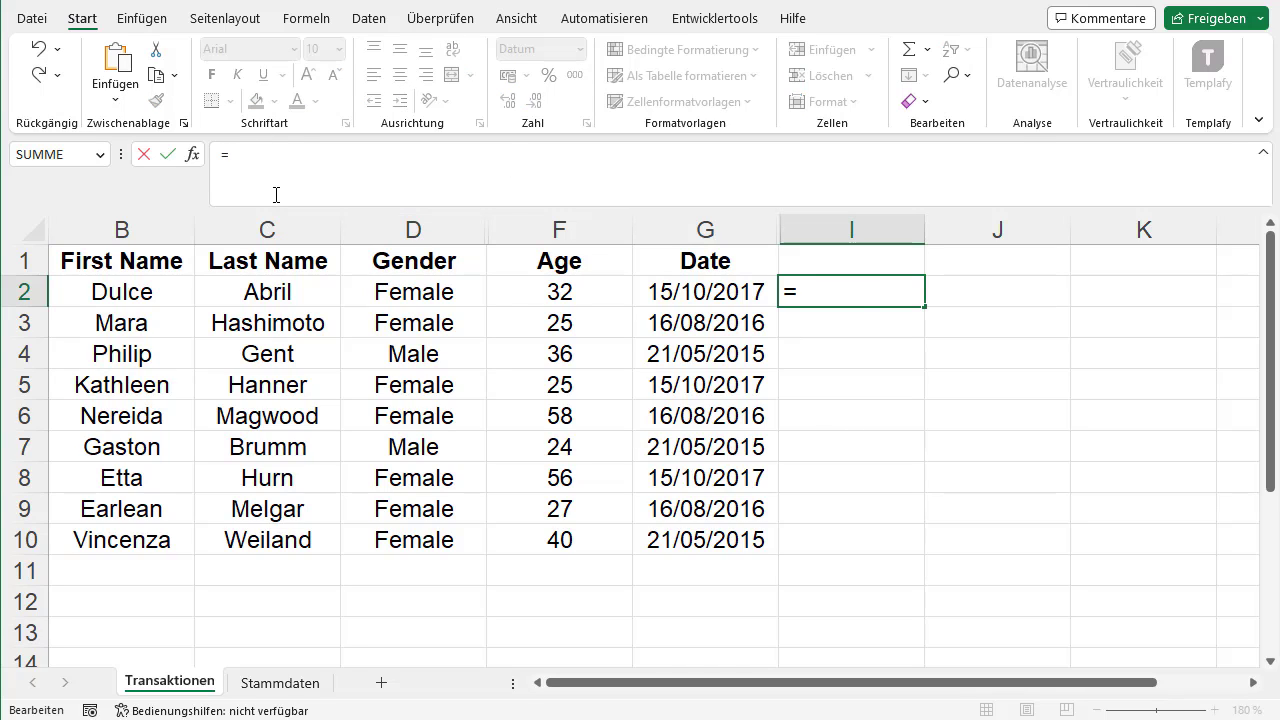
text(DATUM(RECHTS(G2;4);TEIL(G2;FINDEN("/";G2)+1;(FINDEN("/";G2;4))-(FINDEN("/";G2)+1));LINKS(G2;FINDEN("/";G2)-1)))
key(Return)
Step: Review the year argument and DATUM function in I2's formula, comparing with G2's text date
key(Up)
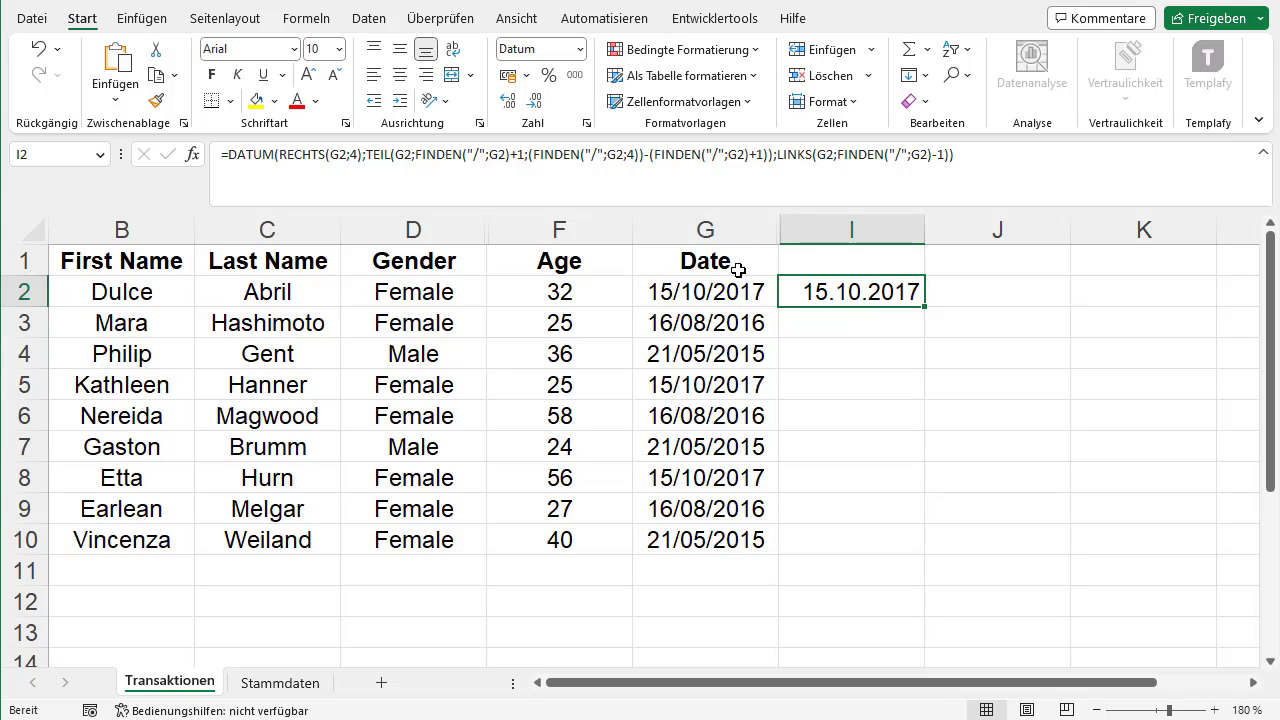
click(377, 158)
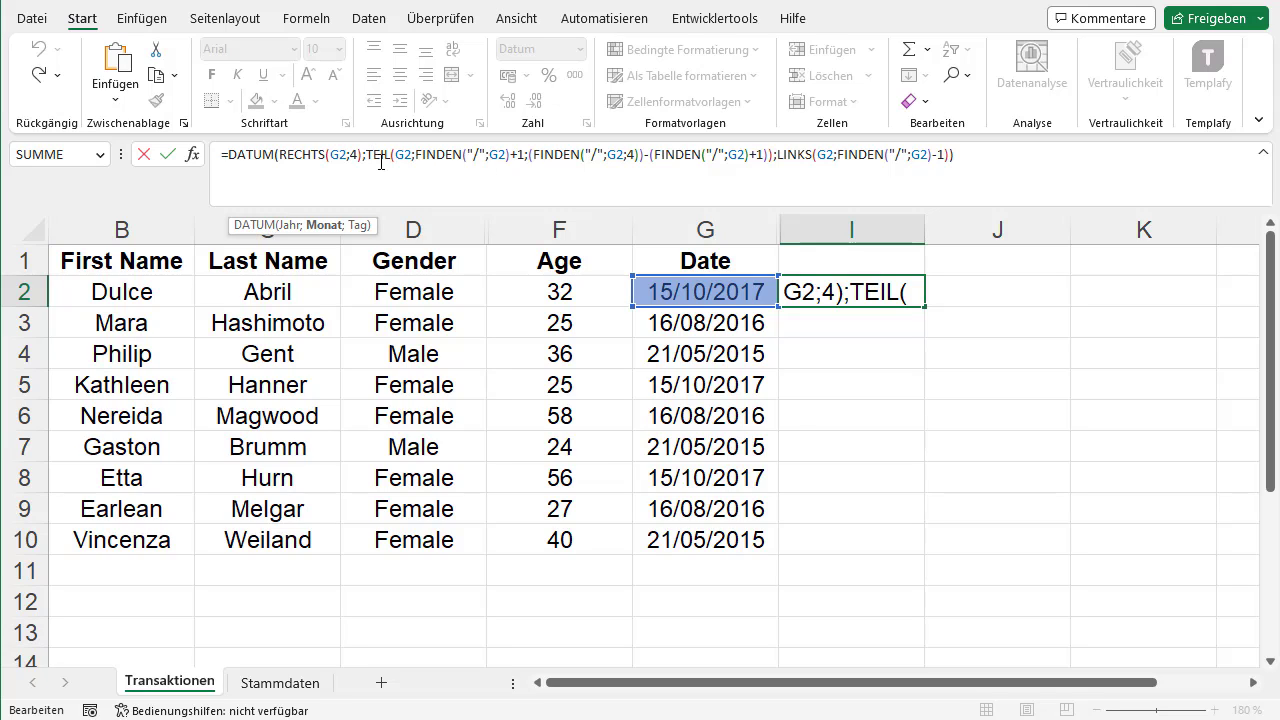
click(308, 158)
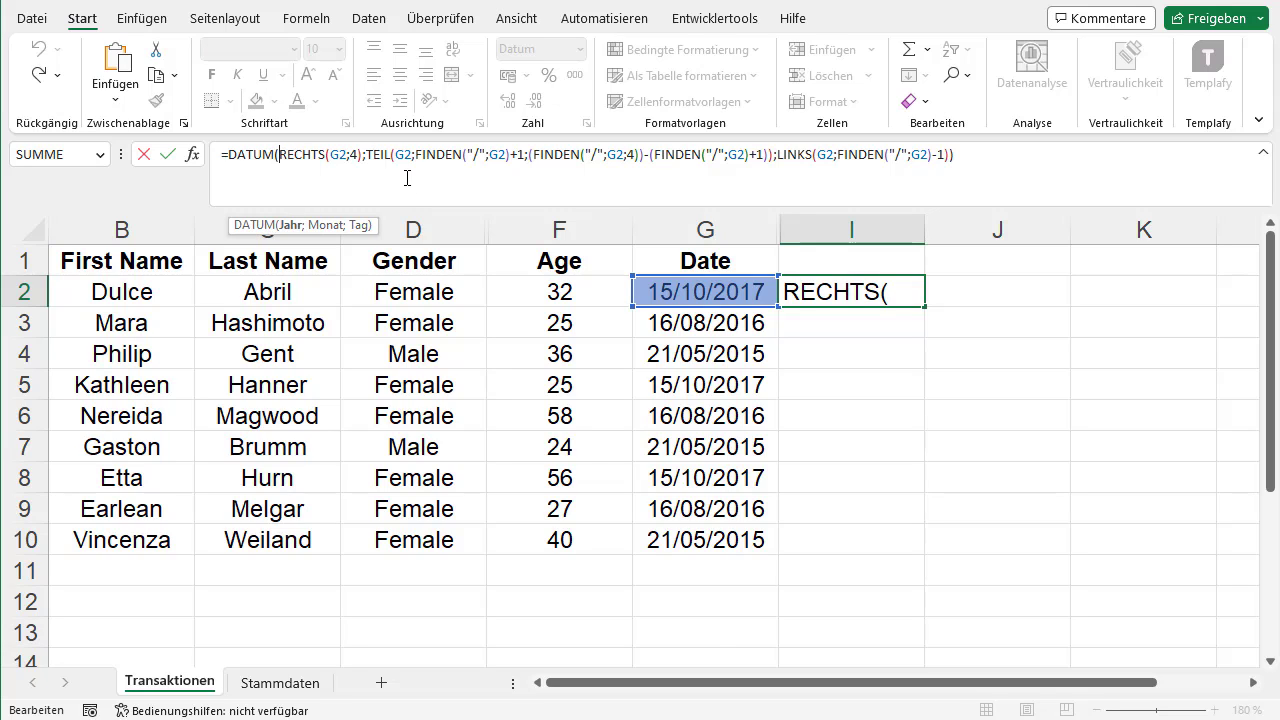
click(254, 157)
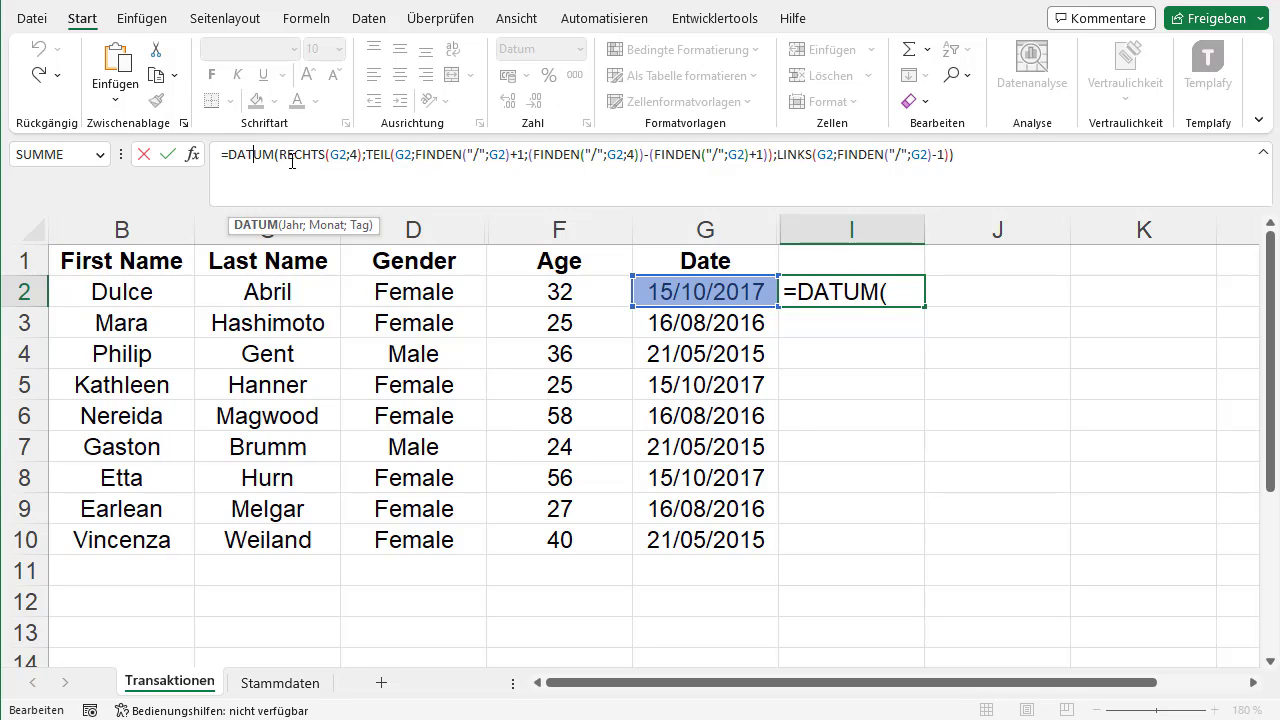
key(ctrl+Return)
click(712, 292)
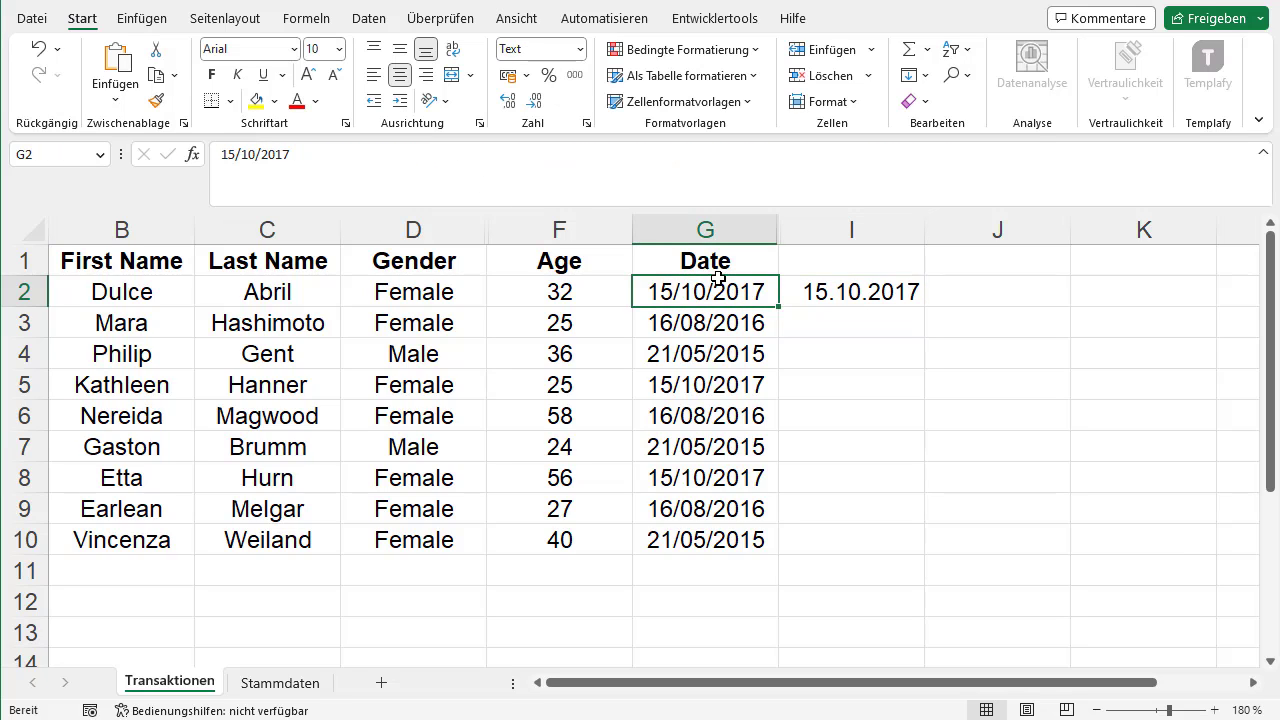
click(836, 288)
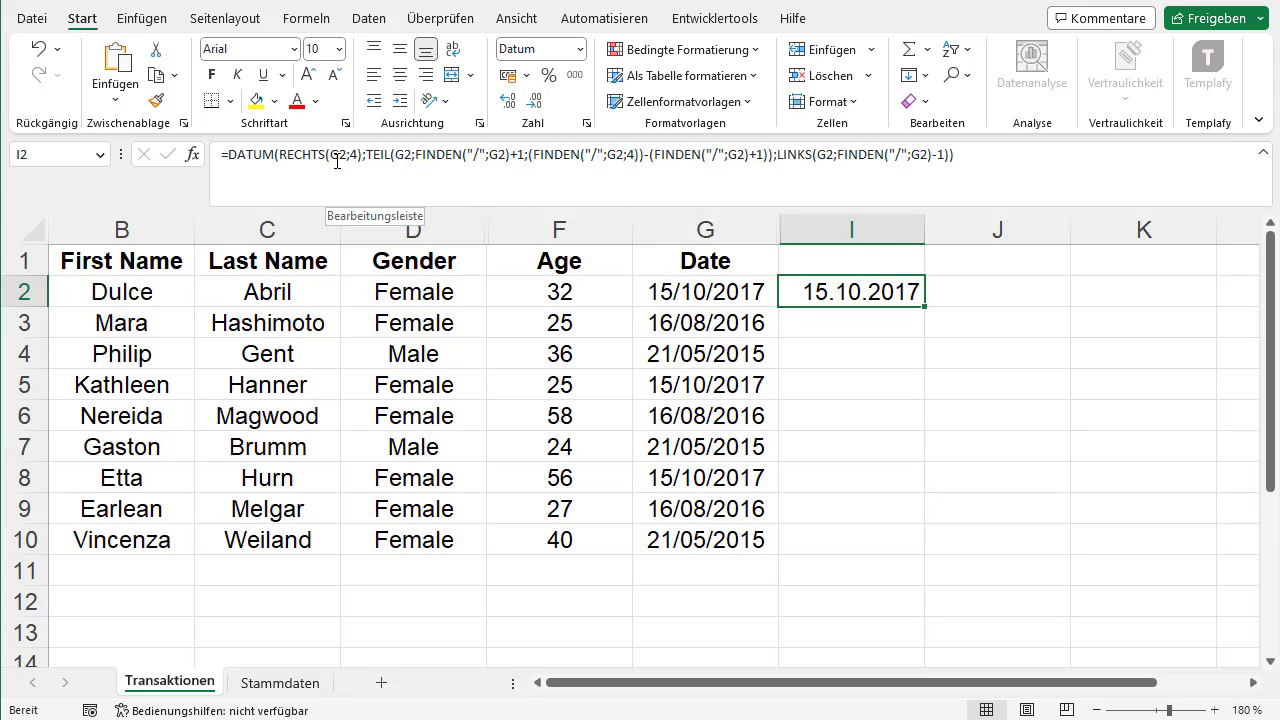
click(260, 155)
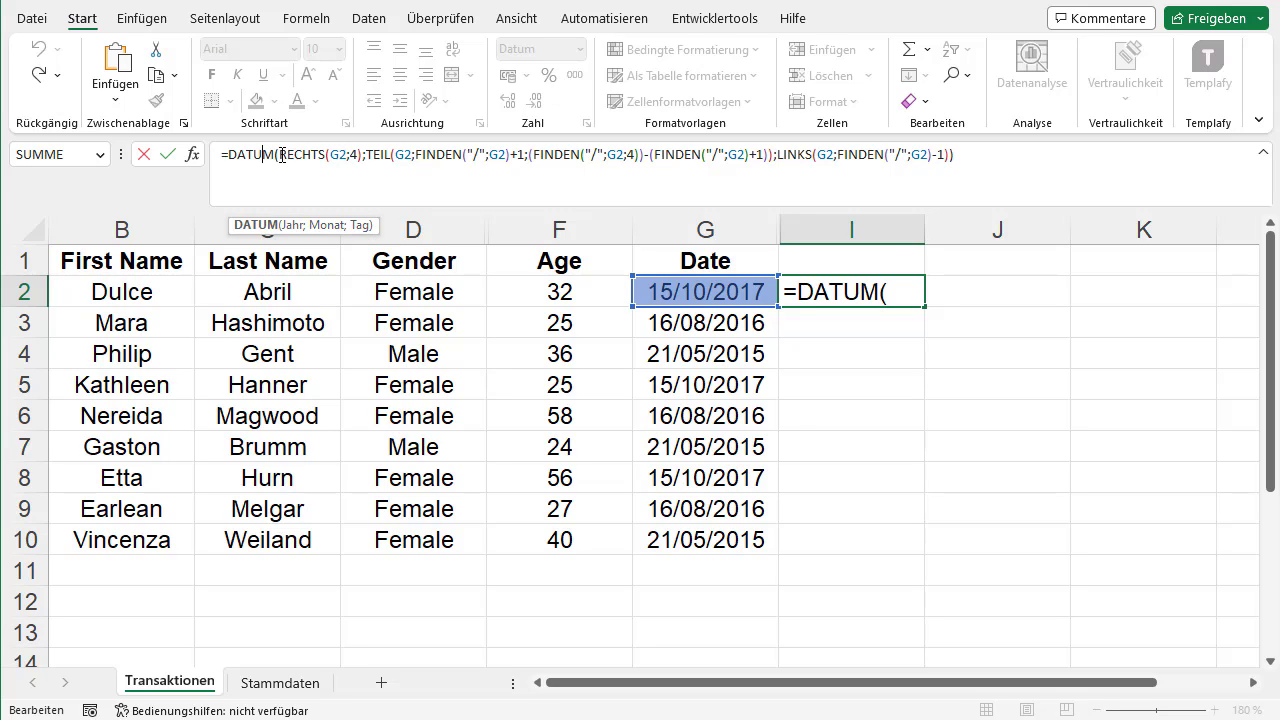
double_click(309, 156)
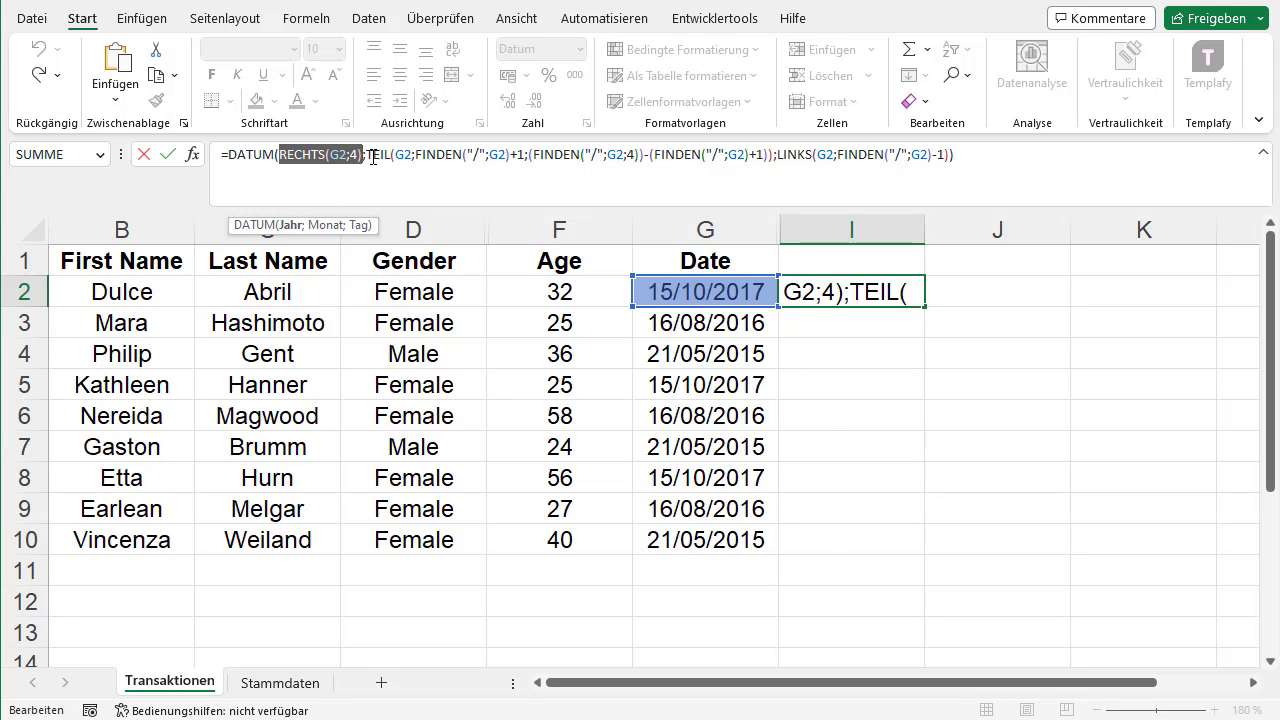
mouse_move(367, 157)
mouse_down()
mouse_move(591, 157)
mouse_move(525, 152)
mouse_up()
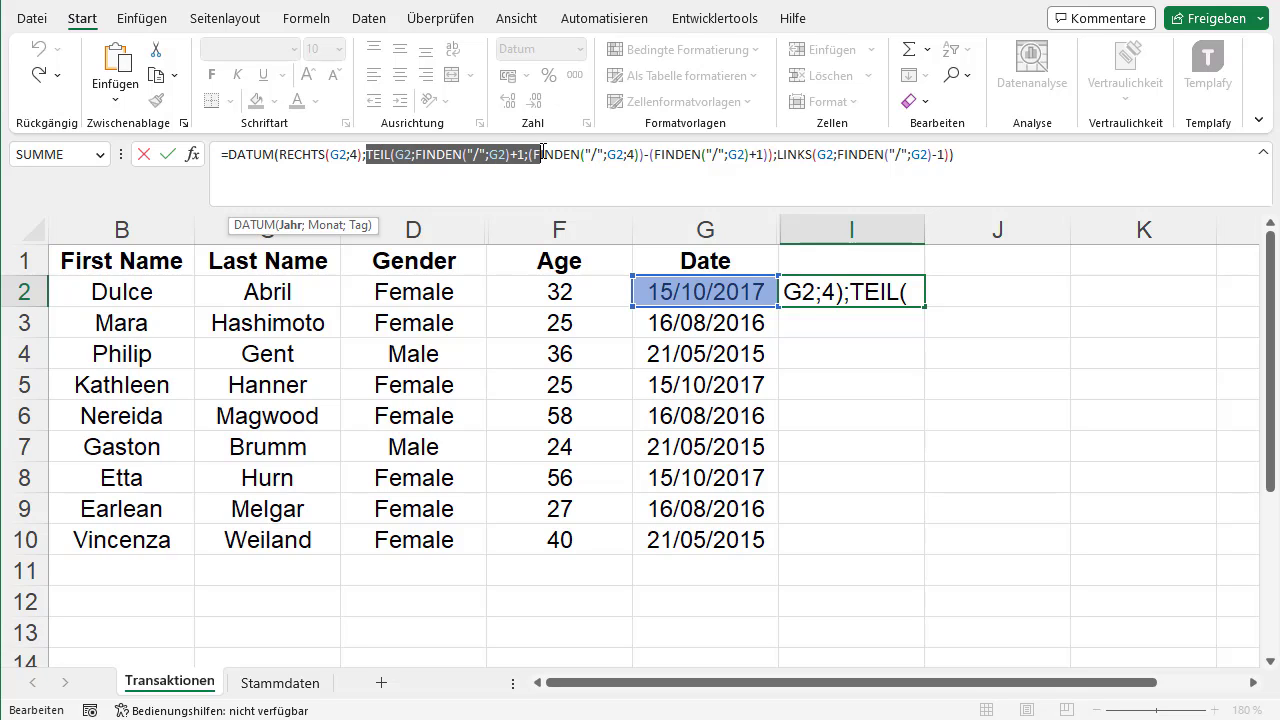
drag(525, 152, 527, 157)
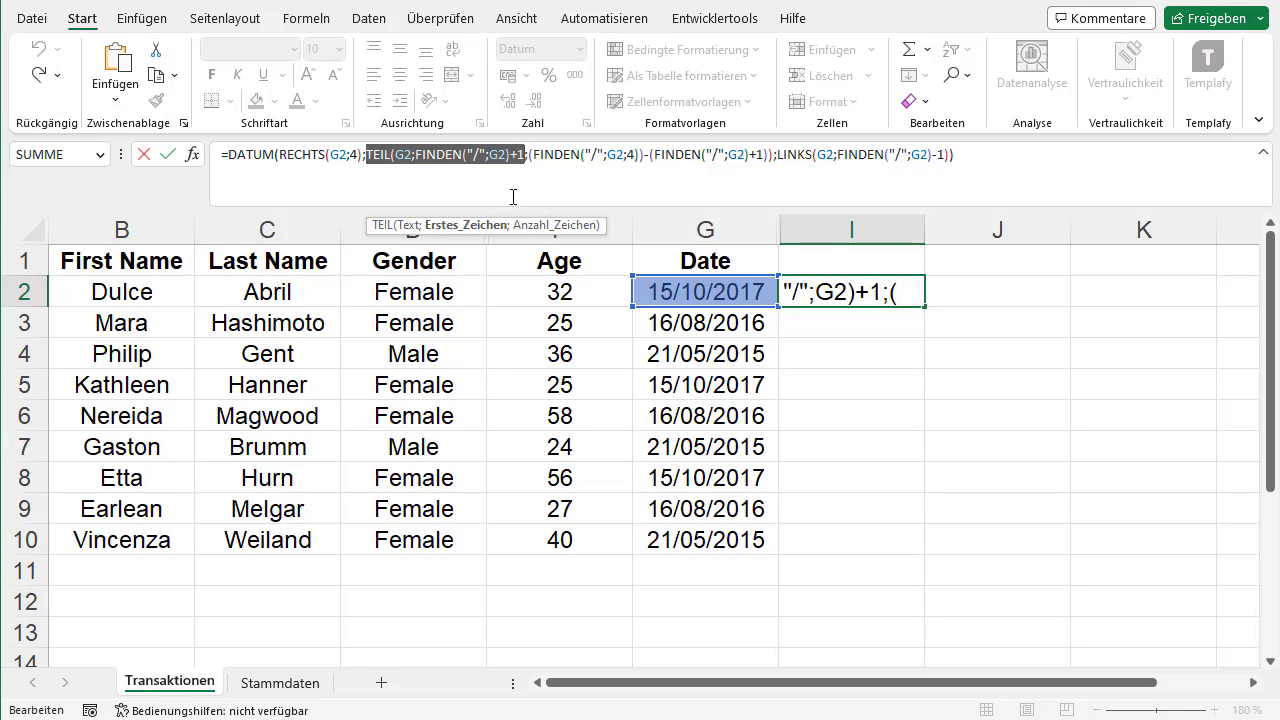
drag(373, 155, 775, 157)
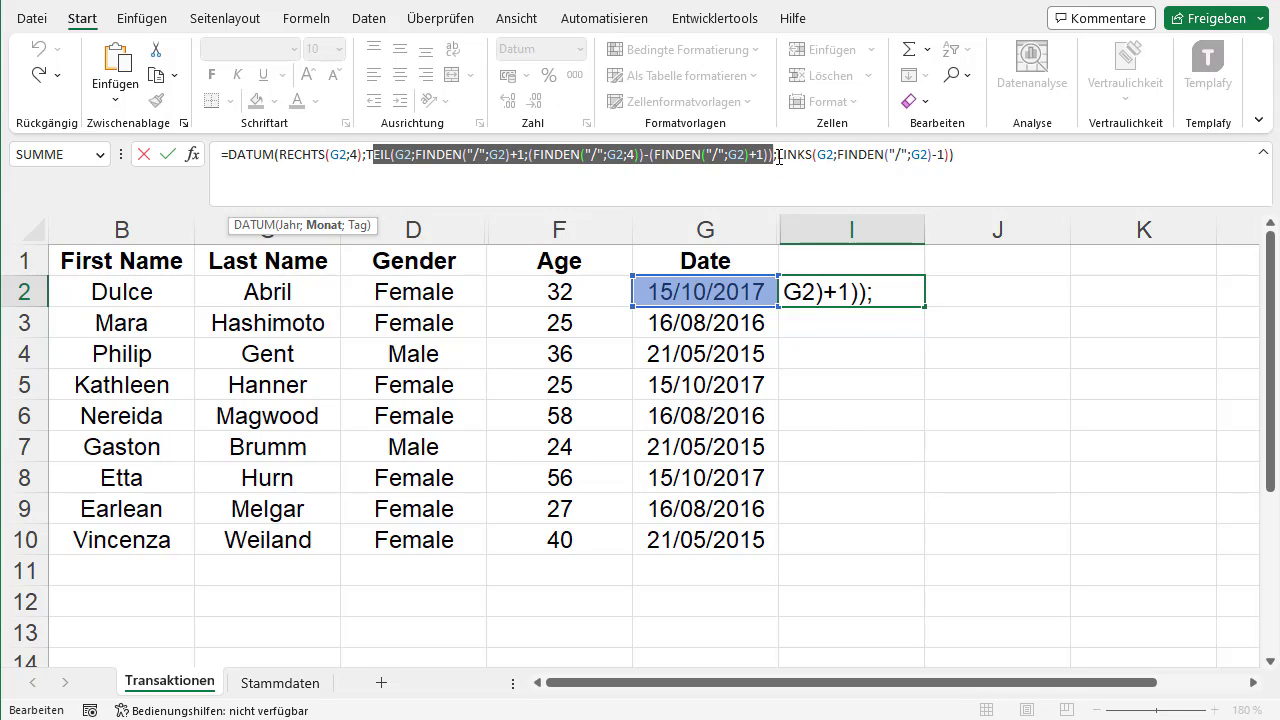
drag(778, 157, 950, 157)
key(ctrl+Return)
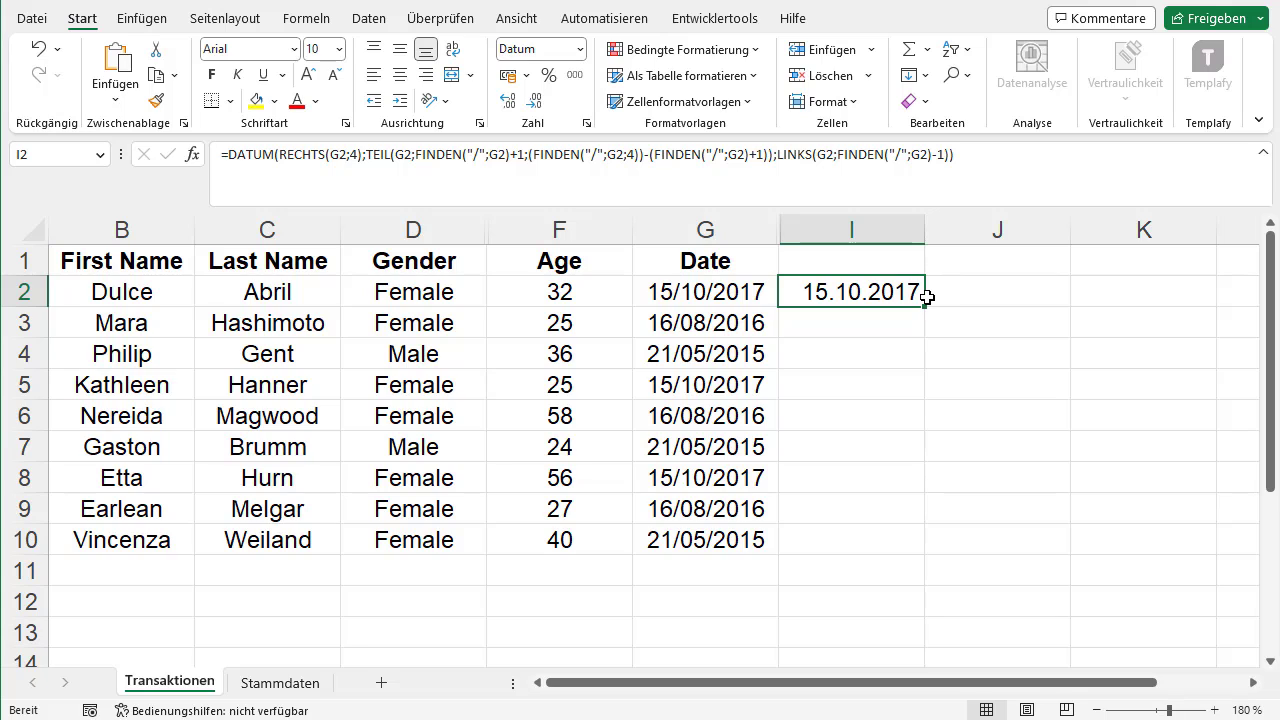
click(400, 153)
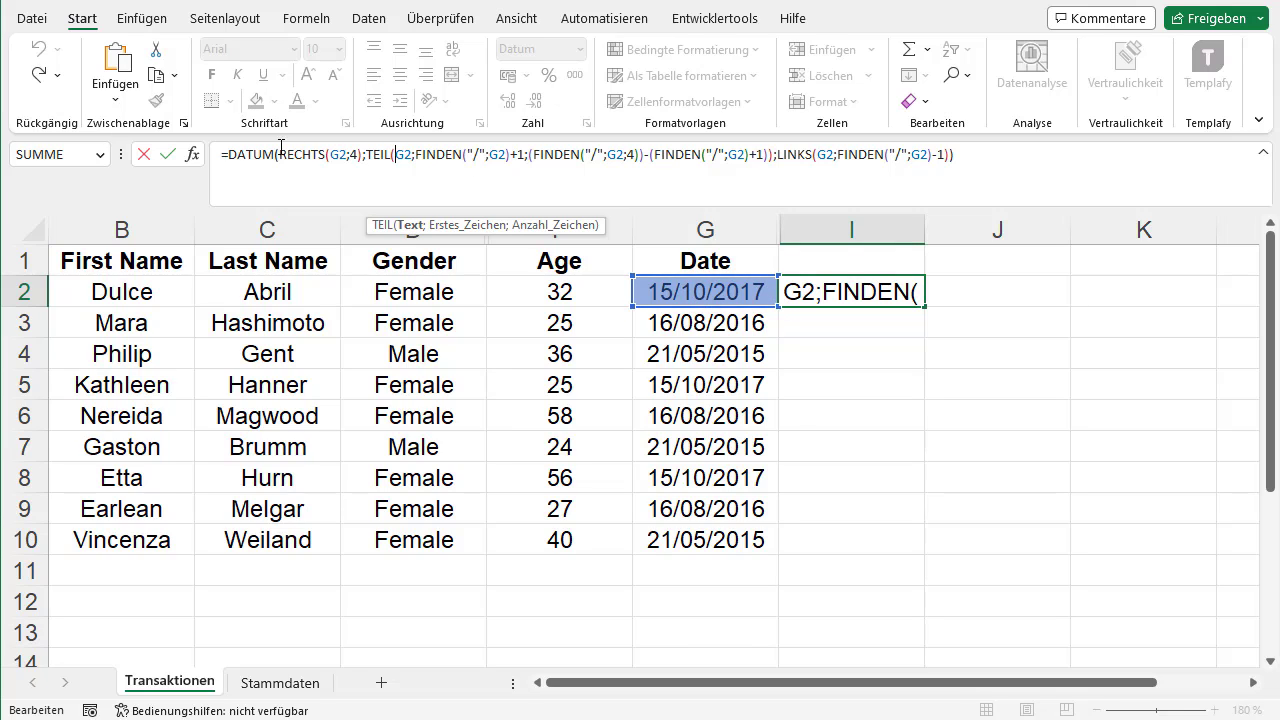
key(ctrl+Return)
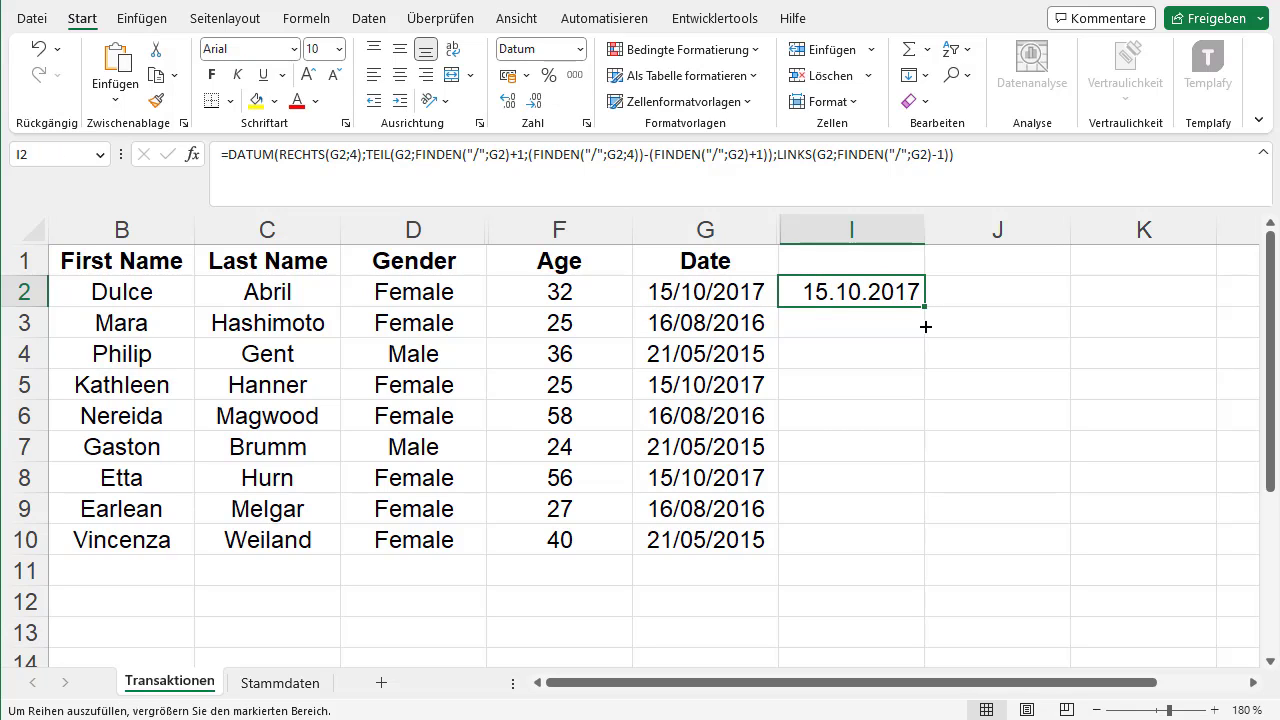
Step: Fill the DATUM formula from I2 down to I10
drag(926, 307, 906, 542)
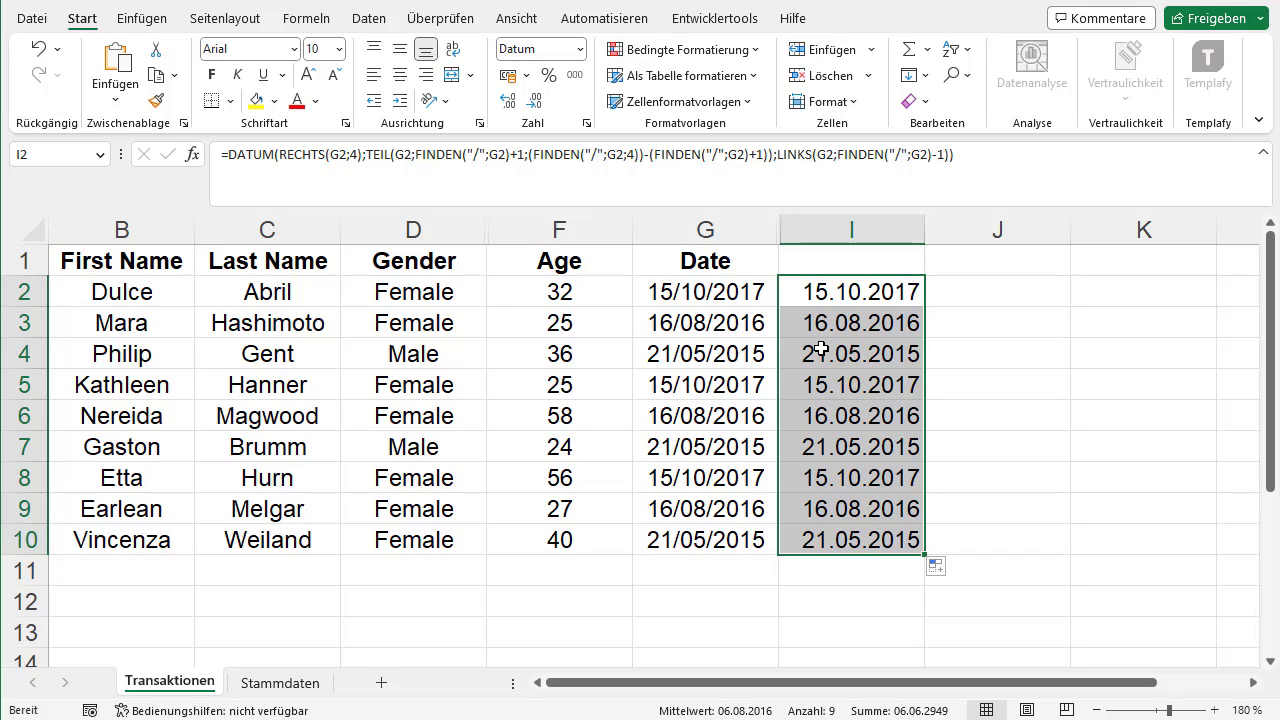
click(957, 291)
drag(868, 290, 868, 553)
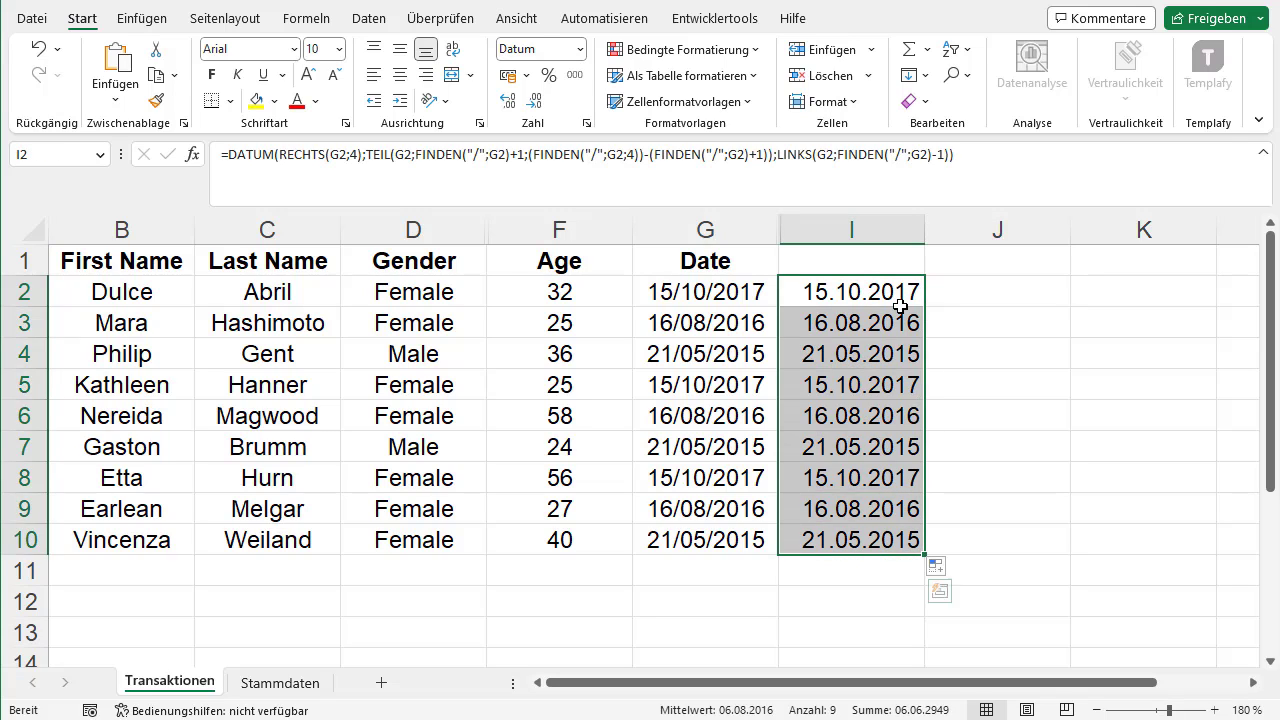
Step: Head column I 'DE Datum' and select the text dates G2:G10
double_click(864, 258)
text(DE )
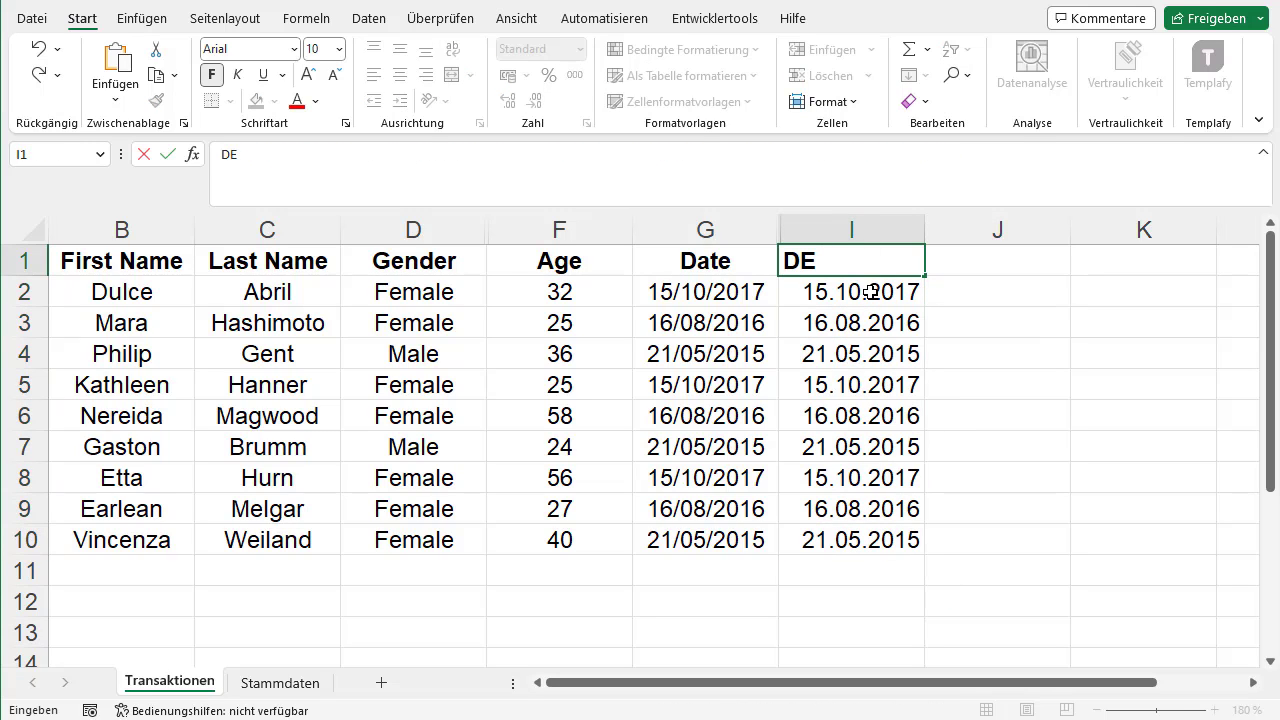
text(Datu)
text(m)
key(Return)
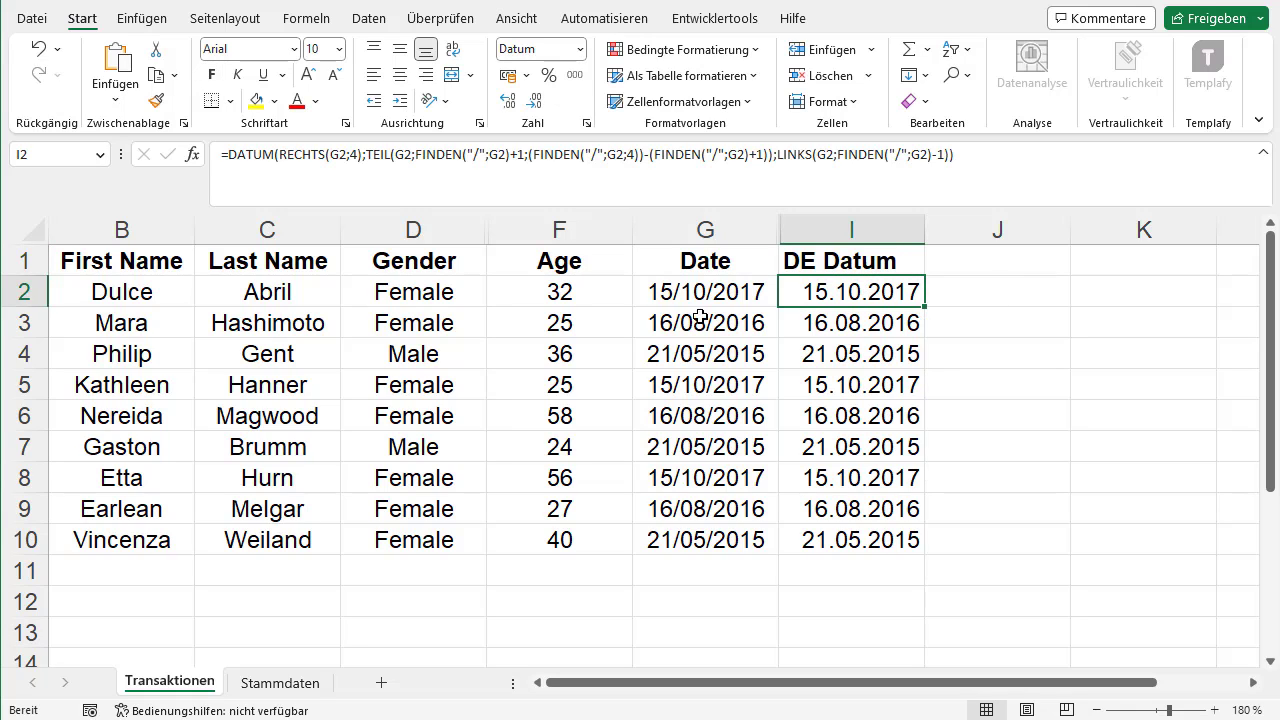
drag(707, 295, 708, 531)
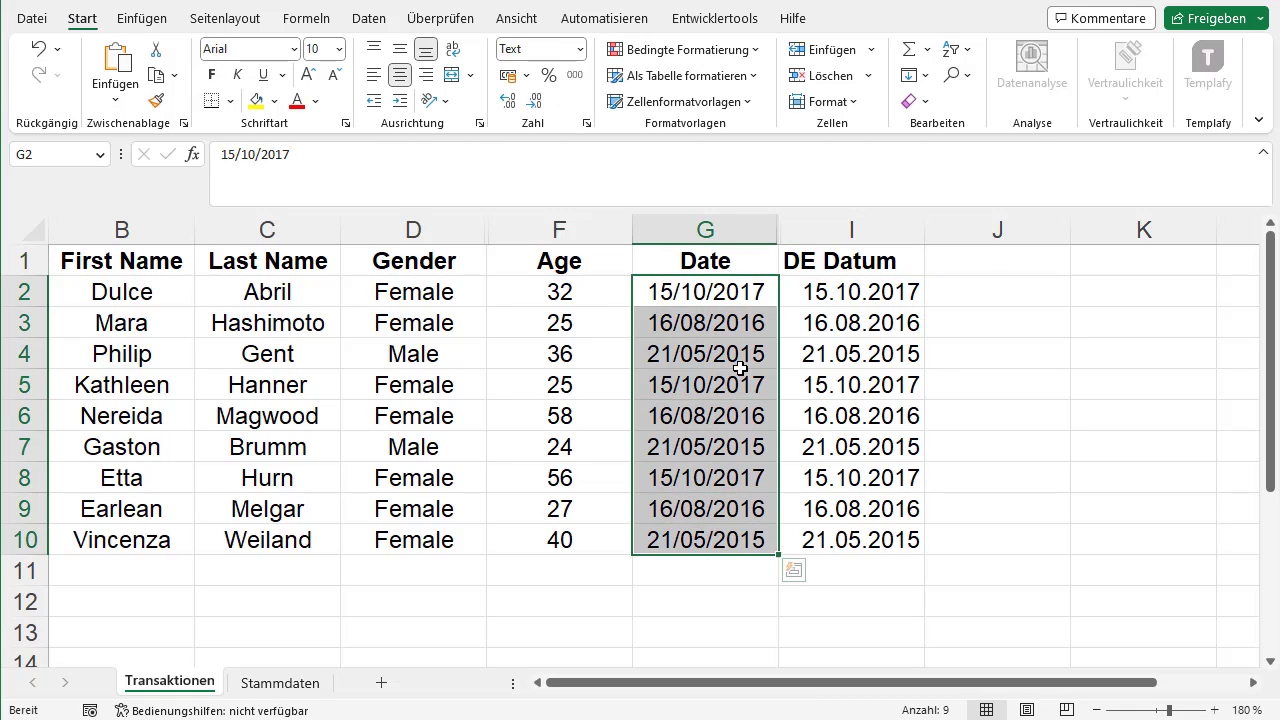
Step: Paste the G2:G10 text dates into an empty Notepad document
key(ctrl+c)
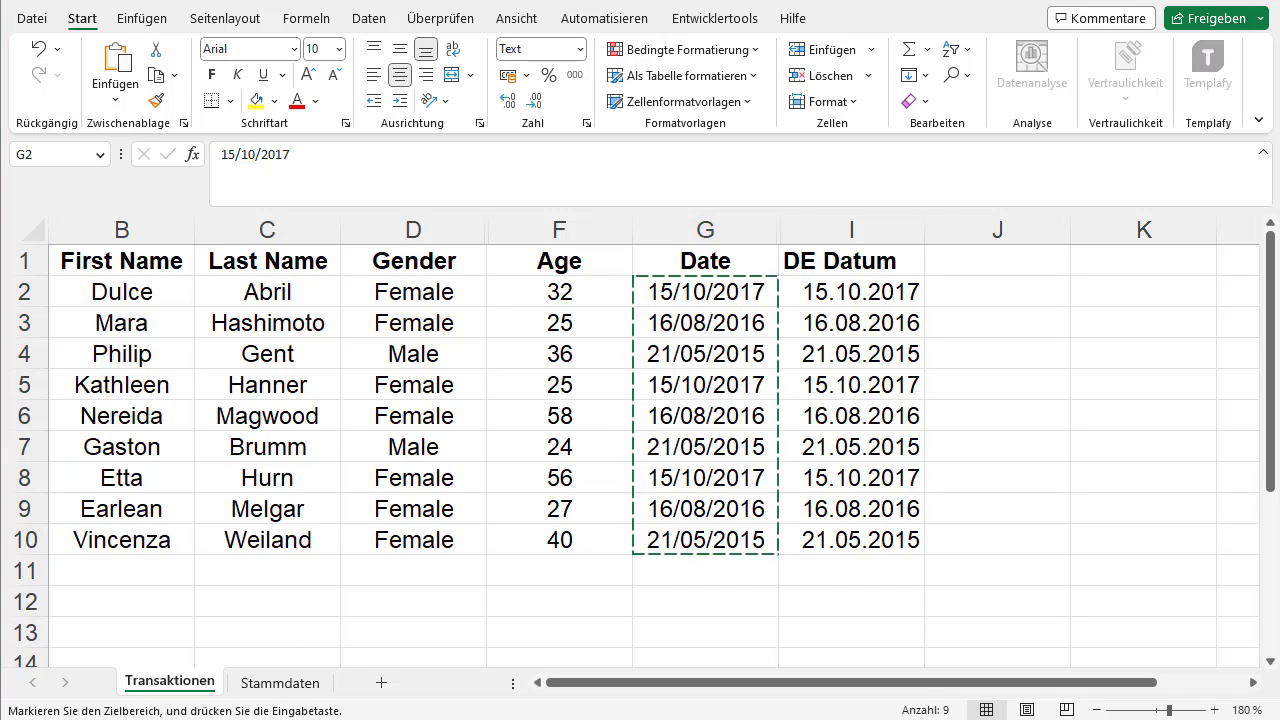
key(alt+Tab)
key(Delete)
key(ctrl+v)
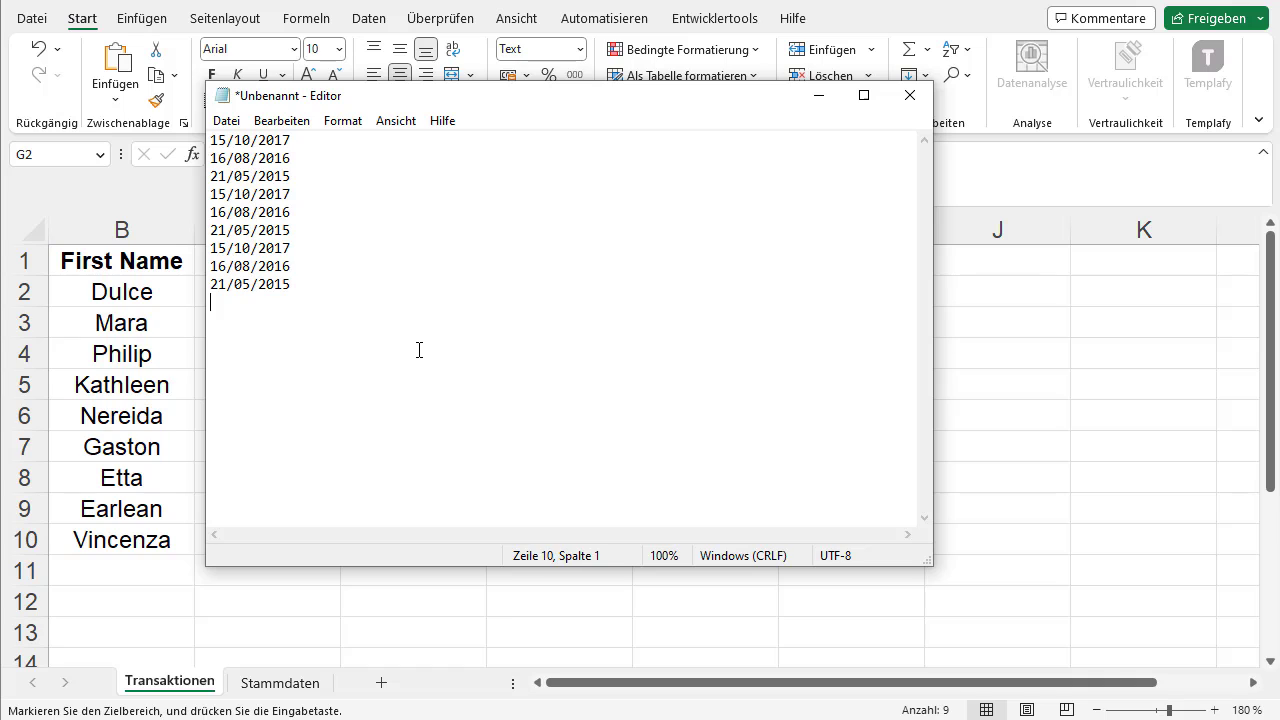
Step: Copy the plain-text dates from Notepad, minimize it, and select J2 in Excel
drag(303, 290, 223, 120)
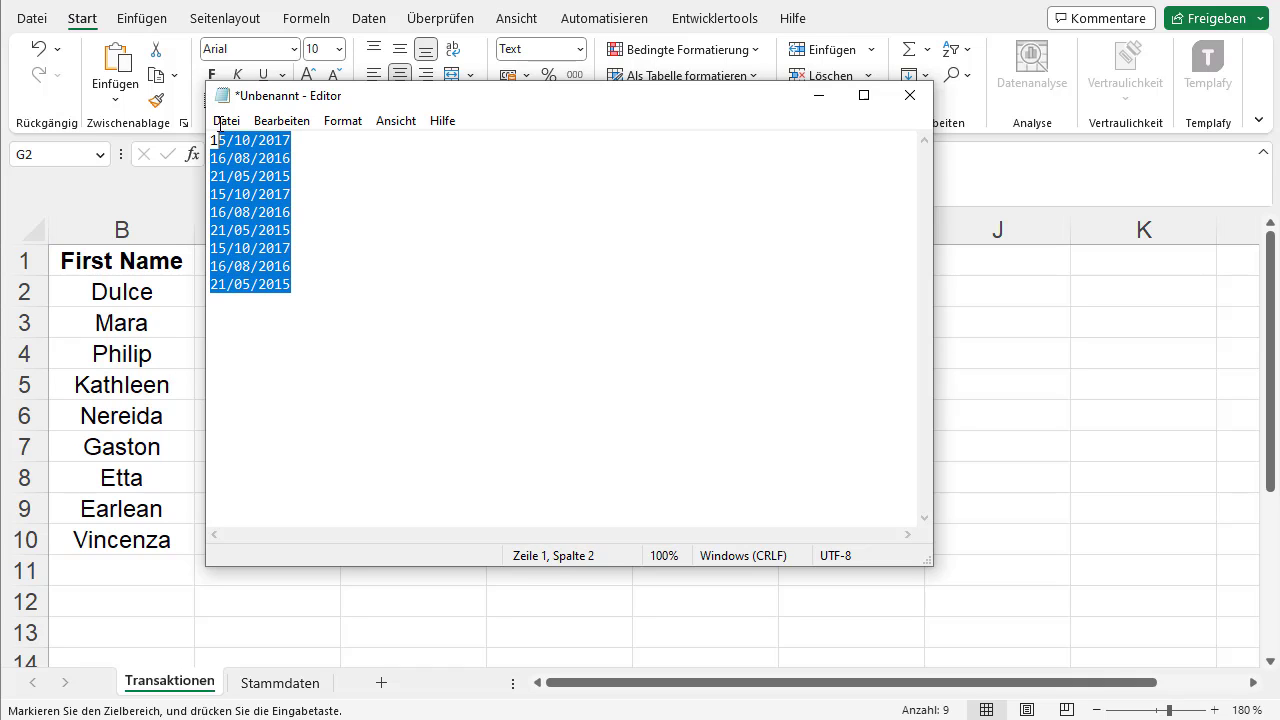
drag(320, 286, 200, 122)
key(ctrl+c)
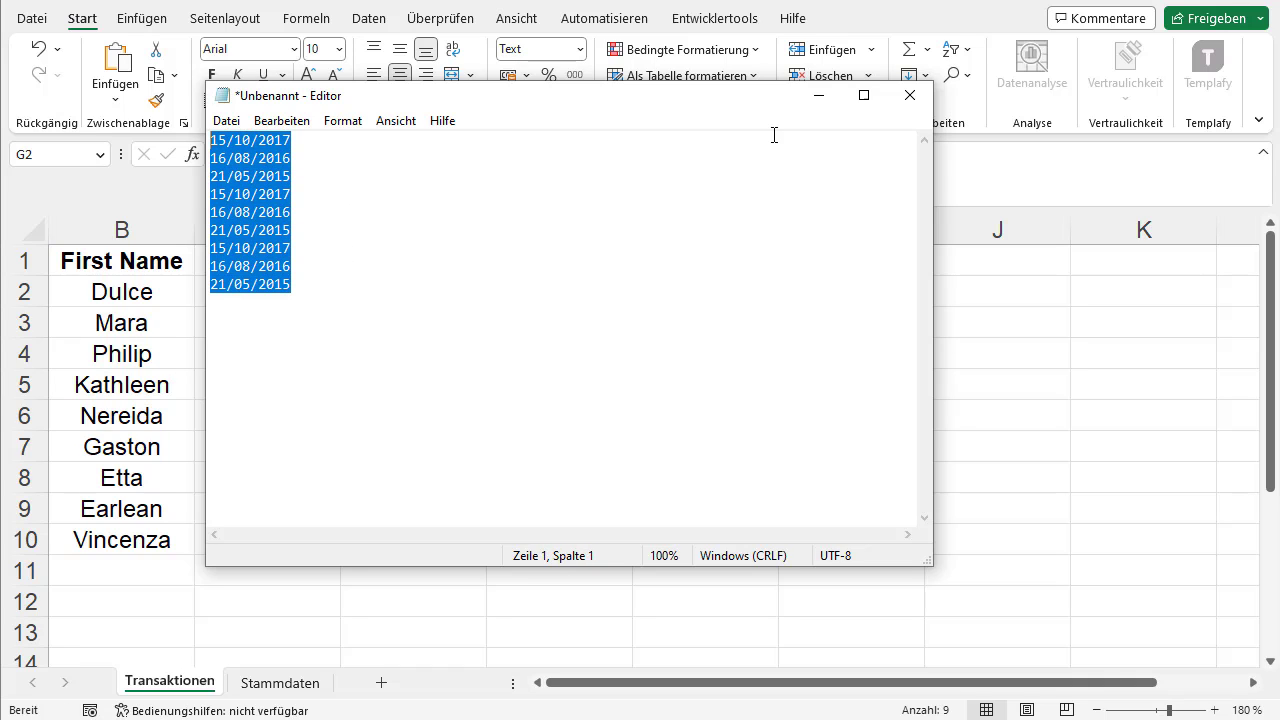
click(817, 96)
click(959, 298)
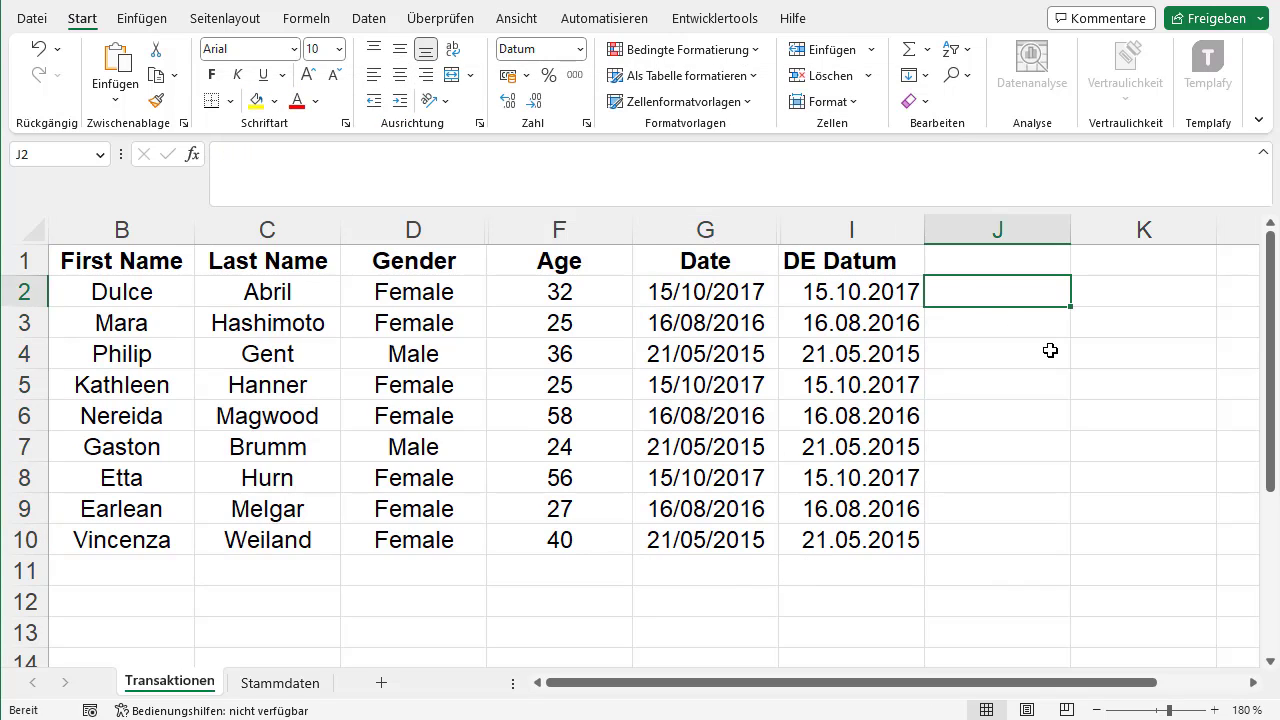
Step: Paste the dates at J2 and launch the Textkonvertierungs-Assistent from Paste Options
key(ctrl+v)
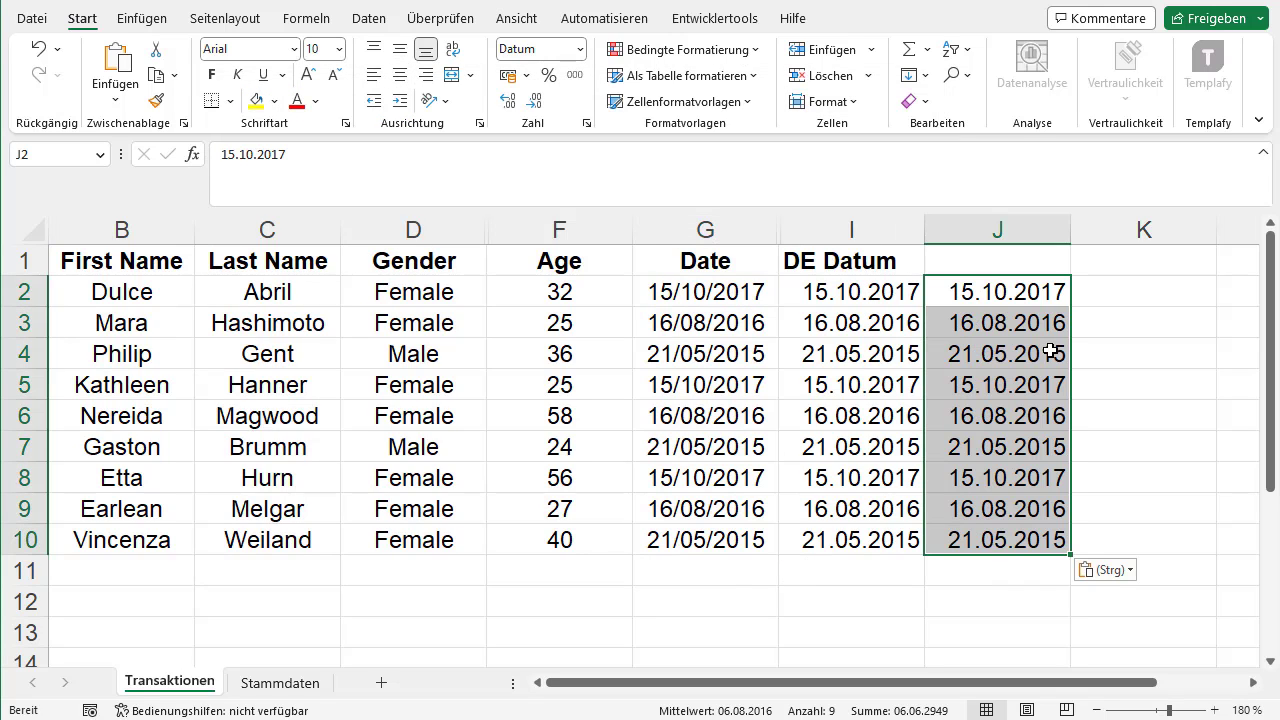
click(1110, 570)
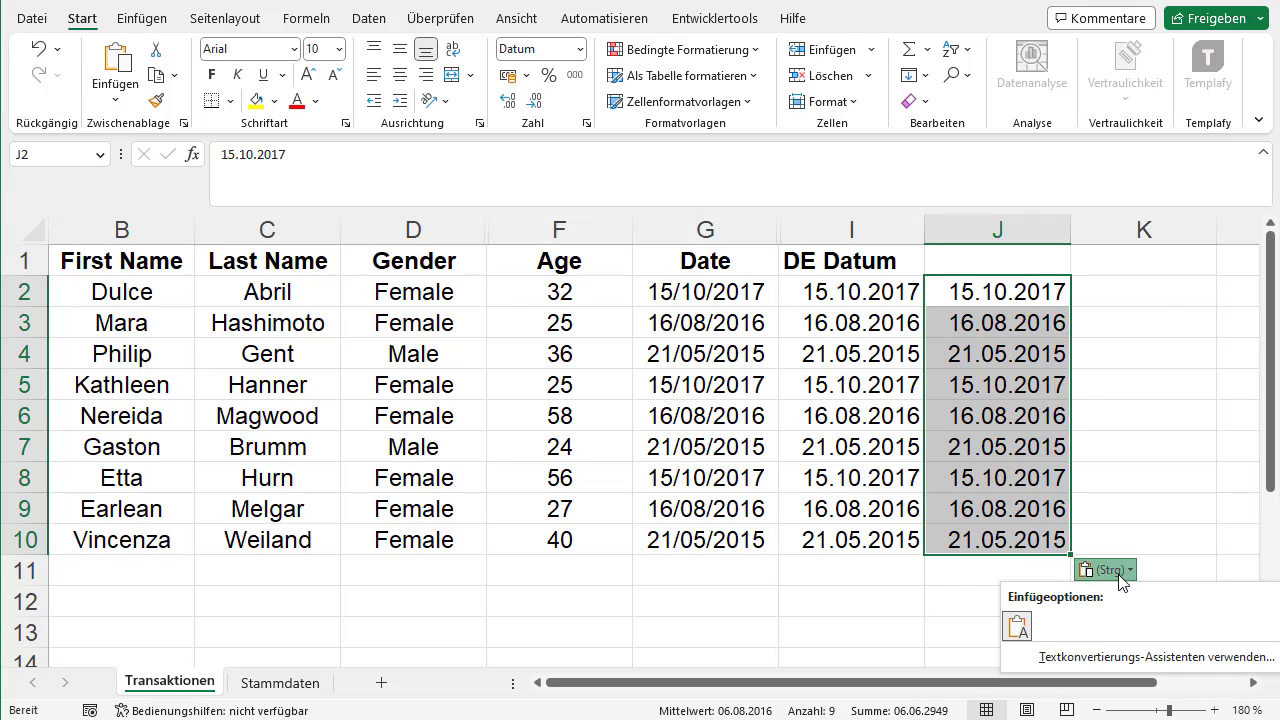
click(1115, 663)
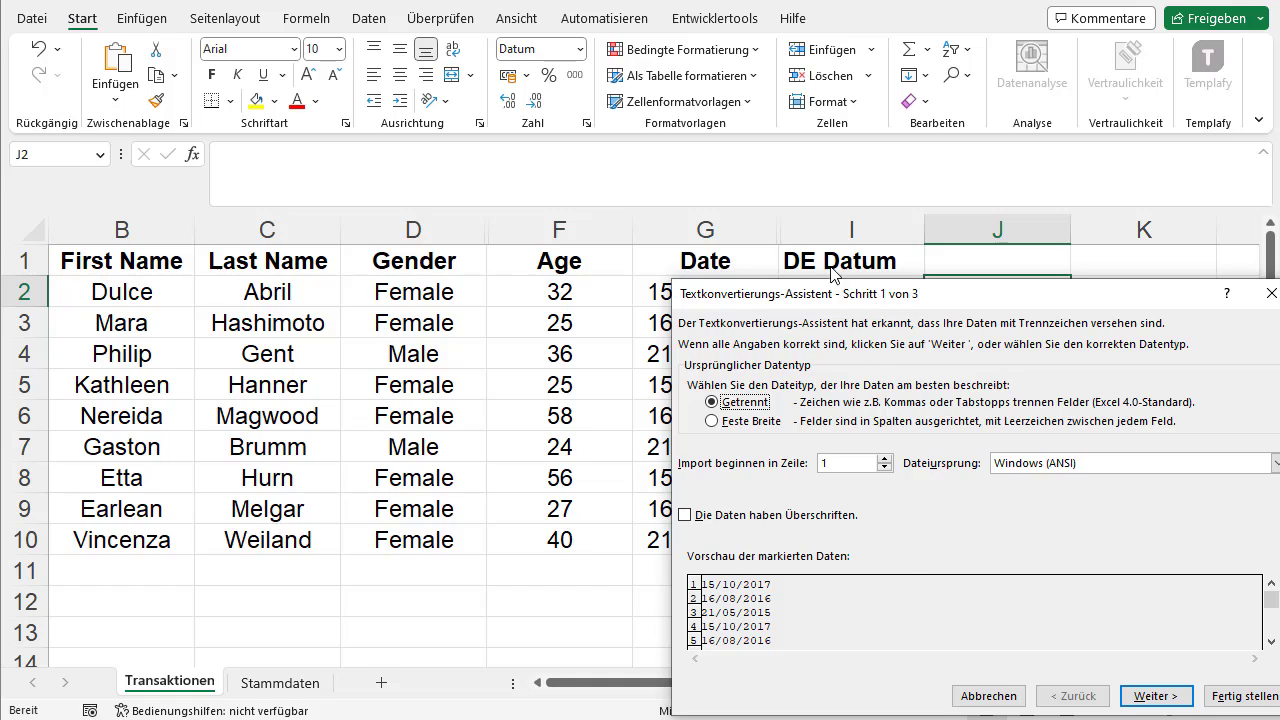
drag(940, 302, 490, 153)
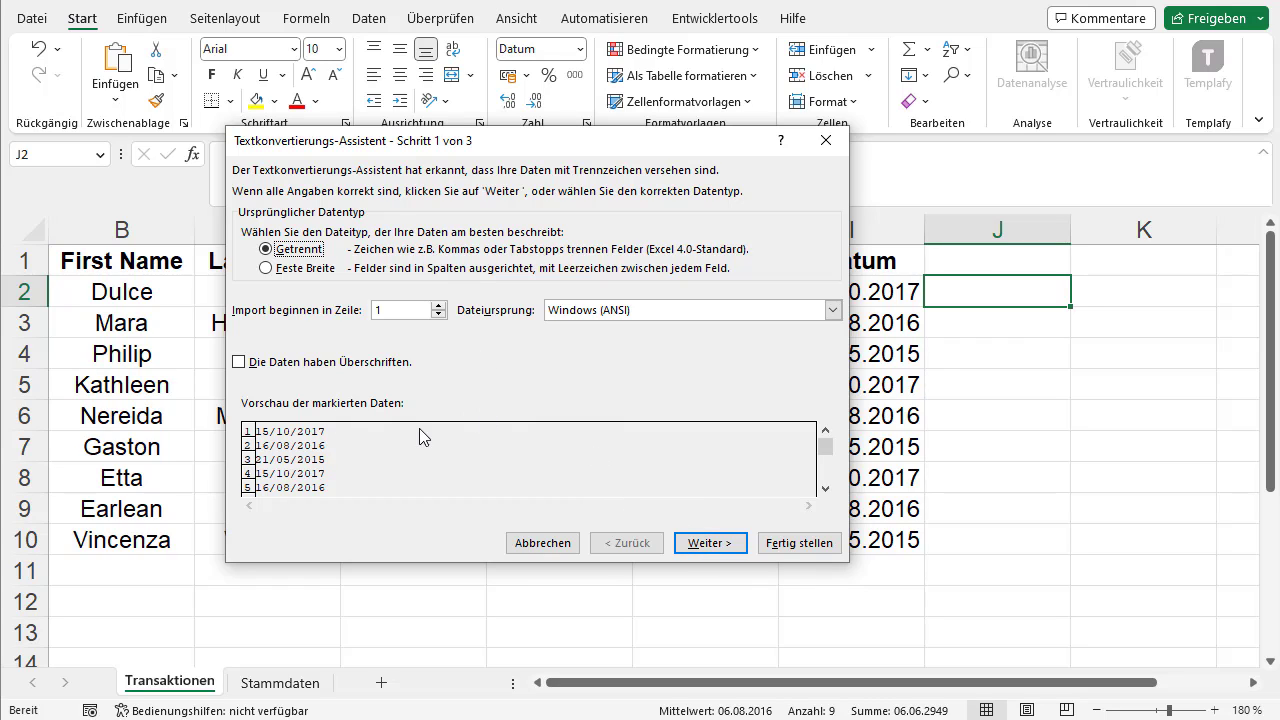
Step: Split the dates on a custom '/' delimiter instead of spaces and finish the wizard
click(726, 544)
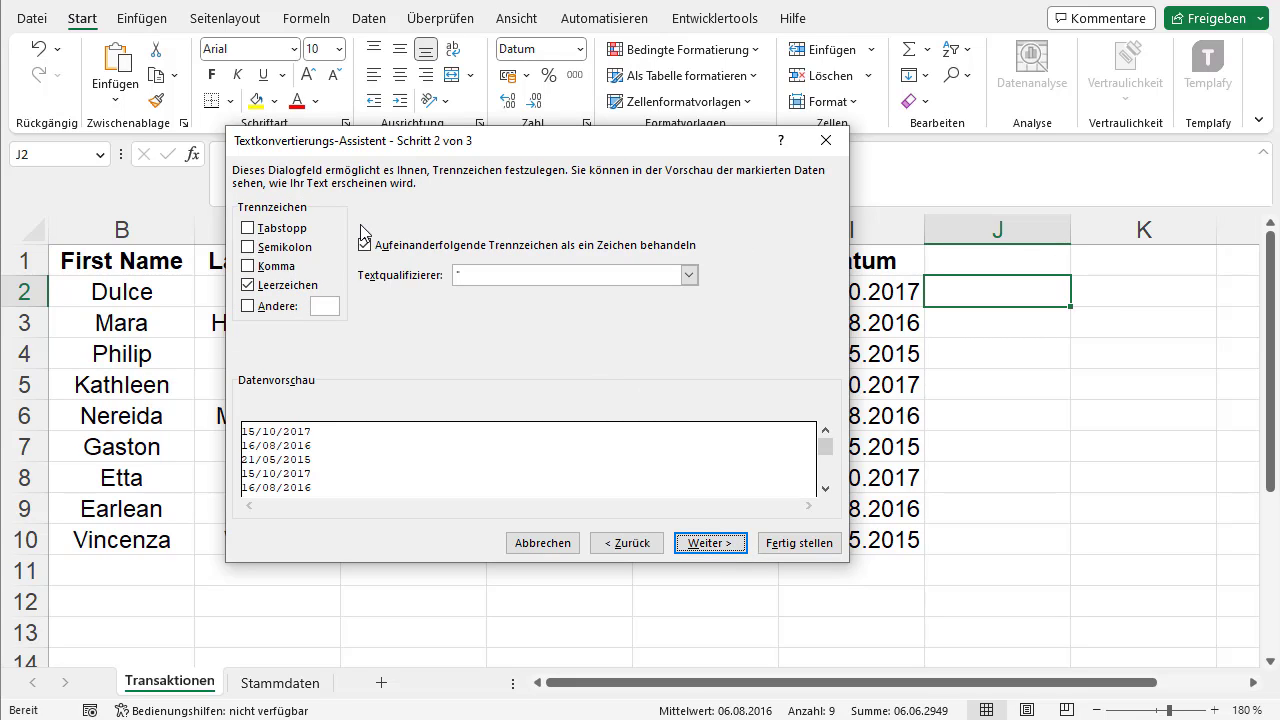
click(248, 306)
click(247, 285)
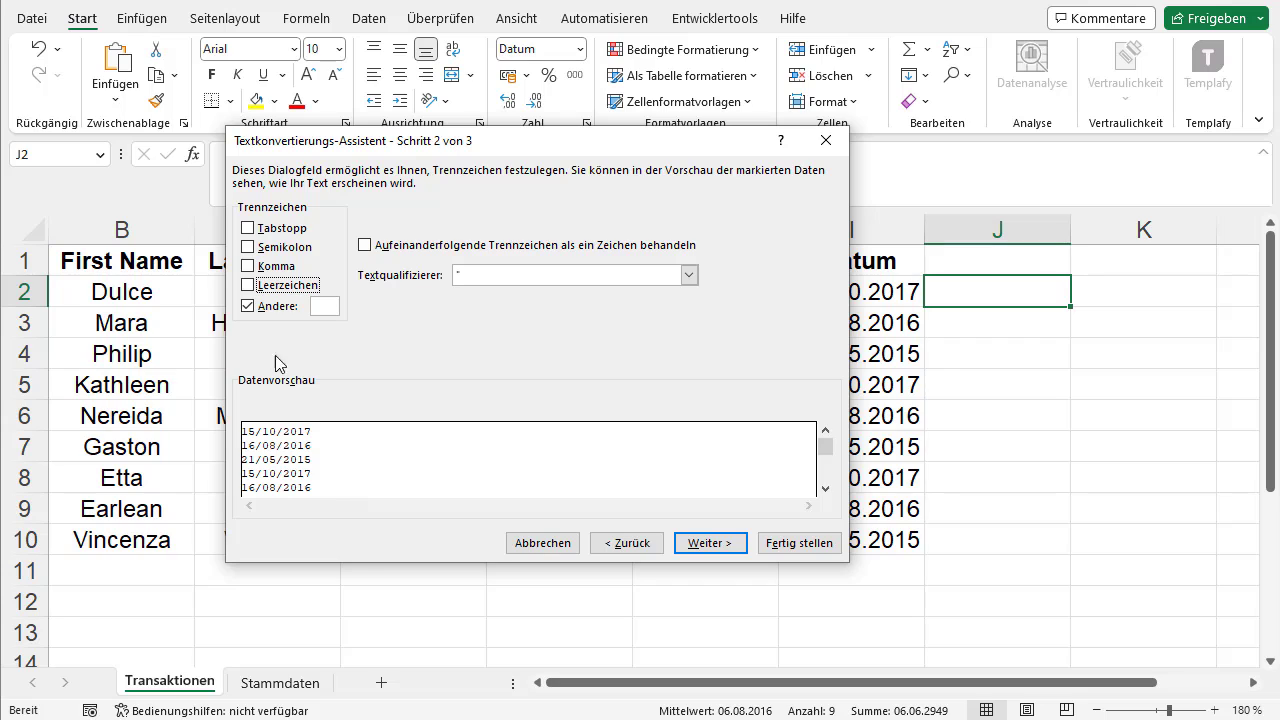
click(330, 304)
text(/)
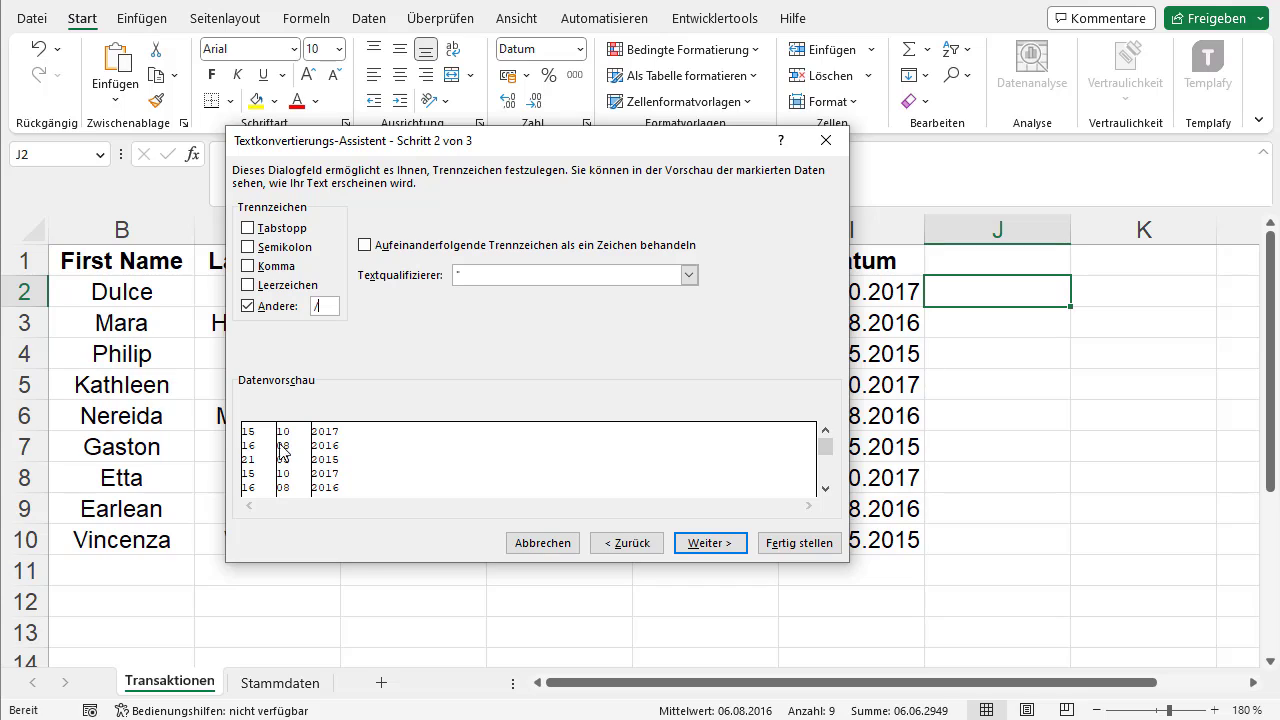
click(700, 544)
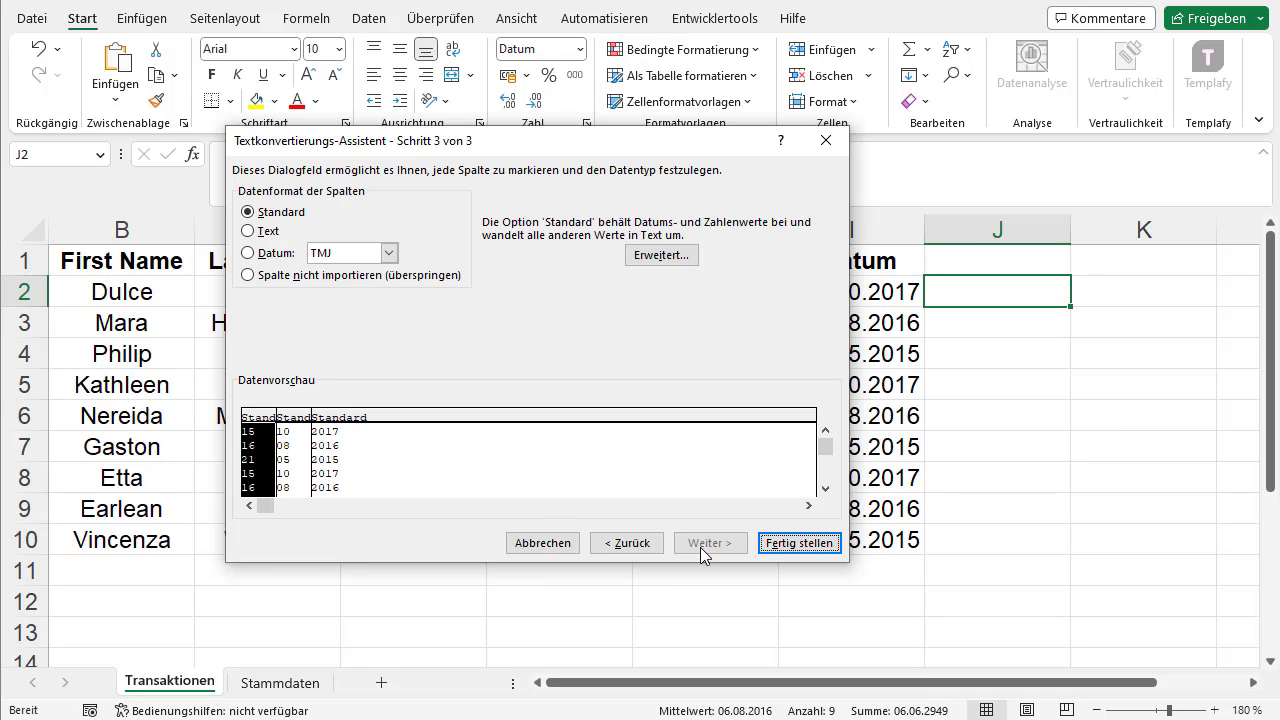
click(790, 546)
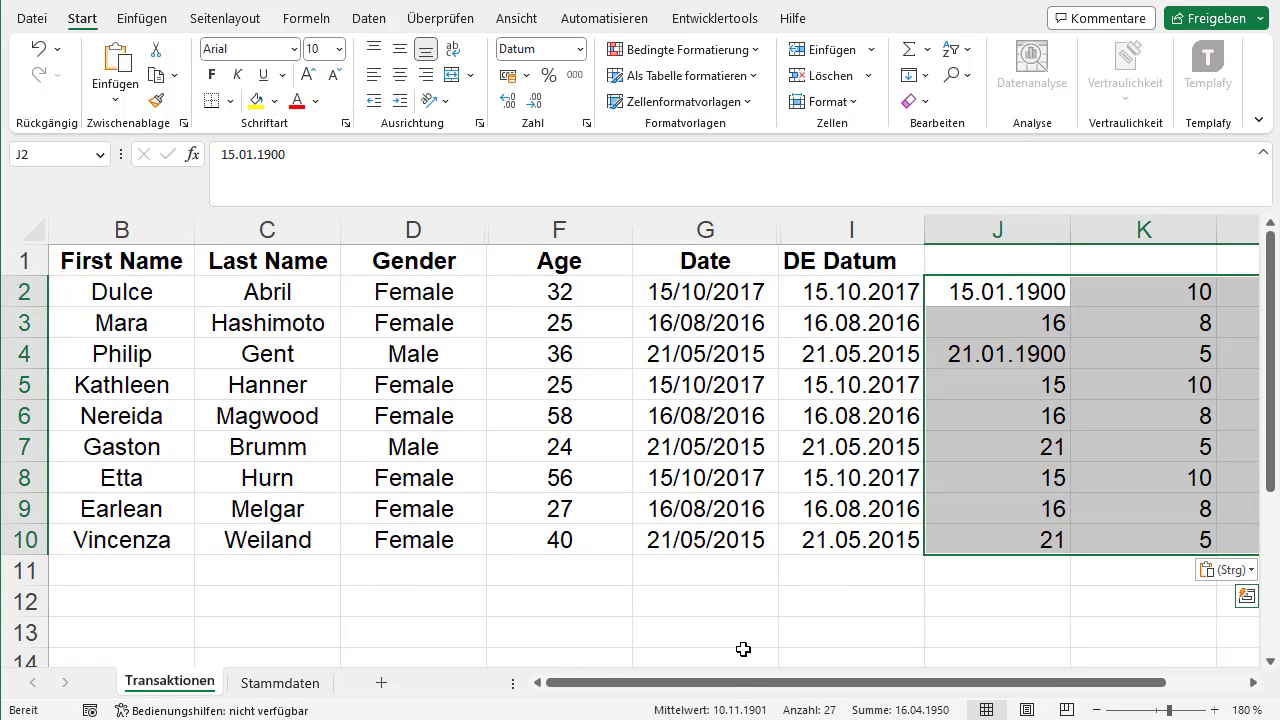
Step: Give the split day, month and year cells the Standard number format
drag(731, 686, 810, 686)
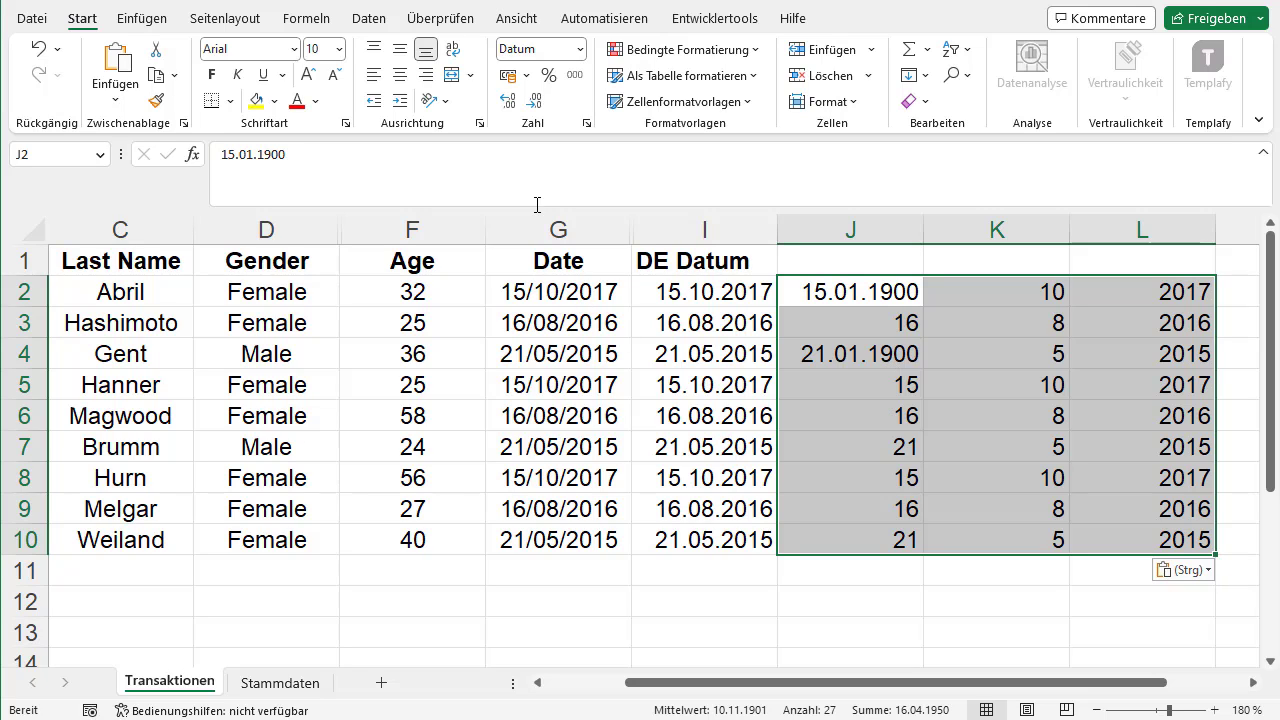
click(576, 48)
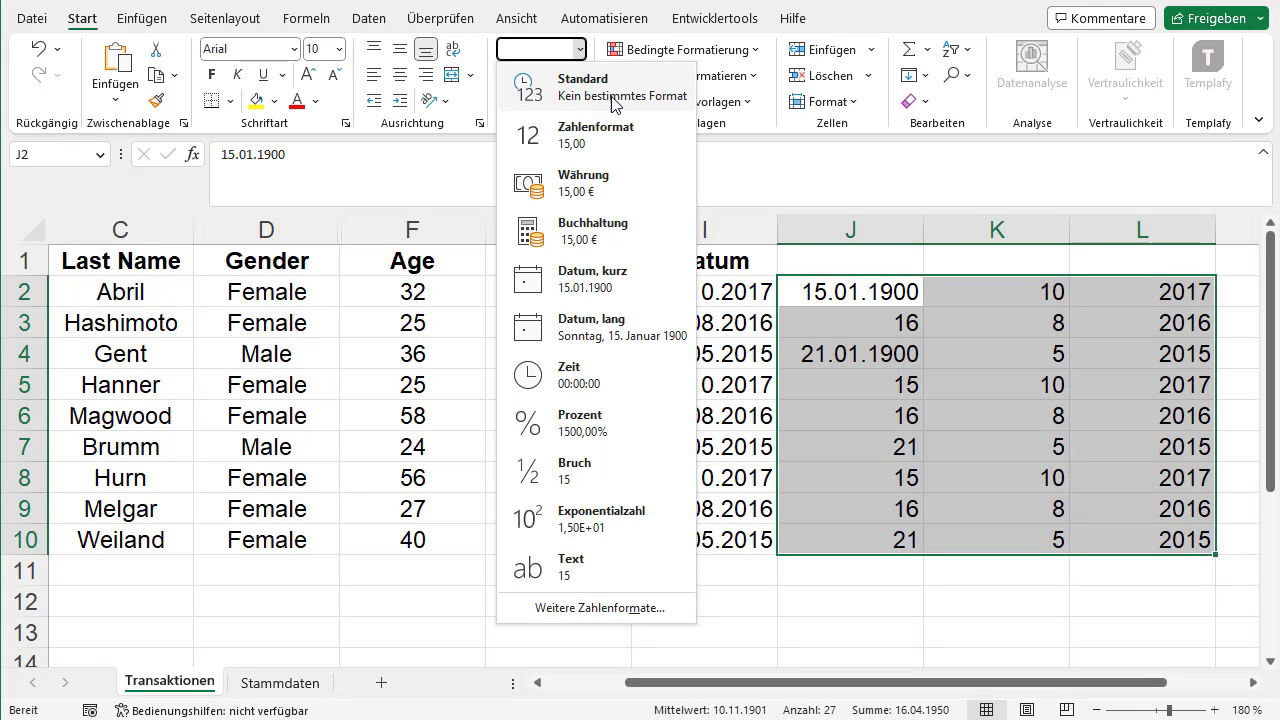
click(615, 103)
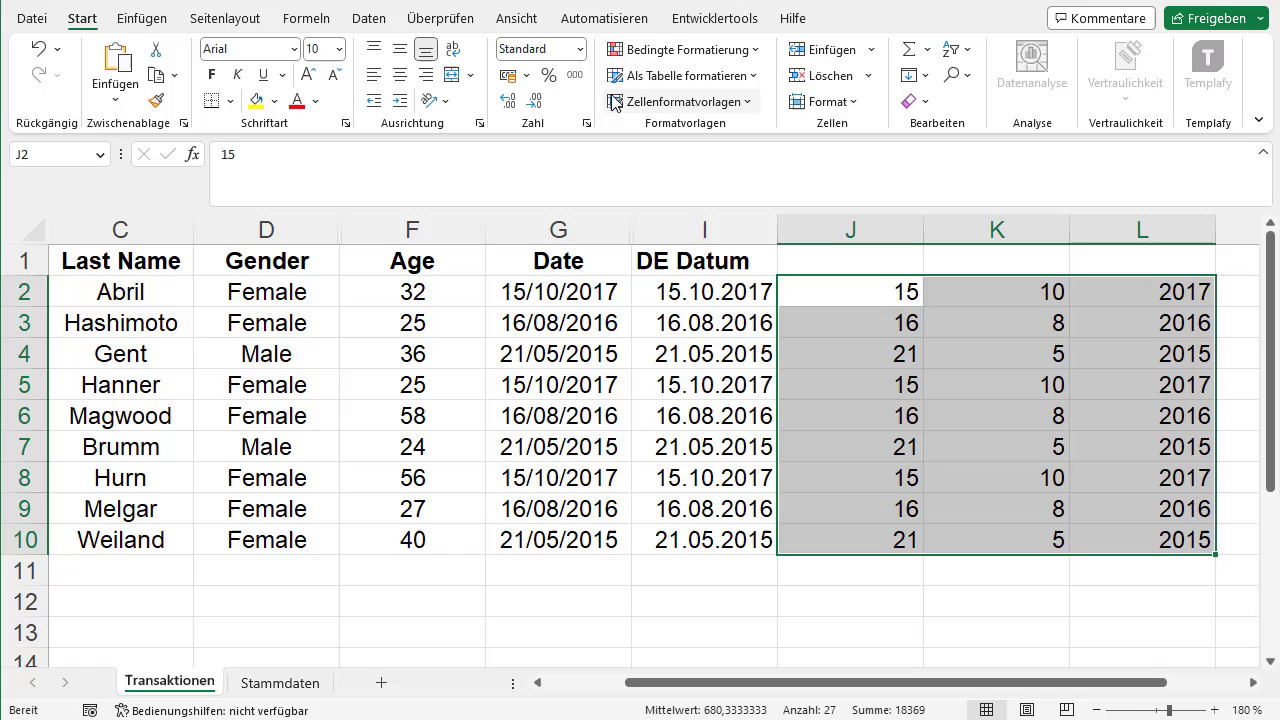
Step: Enter the headers Tag, Monat and Jahr in J1:L1
click(896, 262)
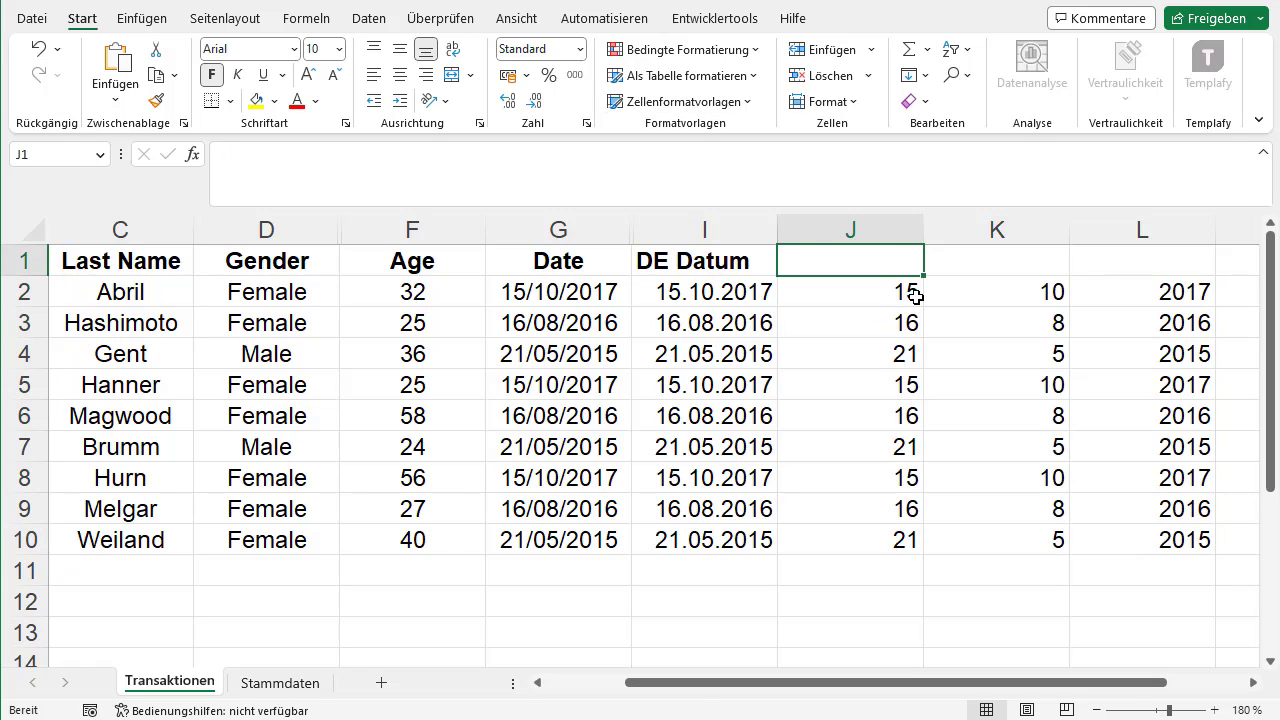
text(Tag)
key(Tab)
text(Mon)
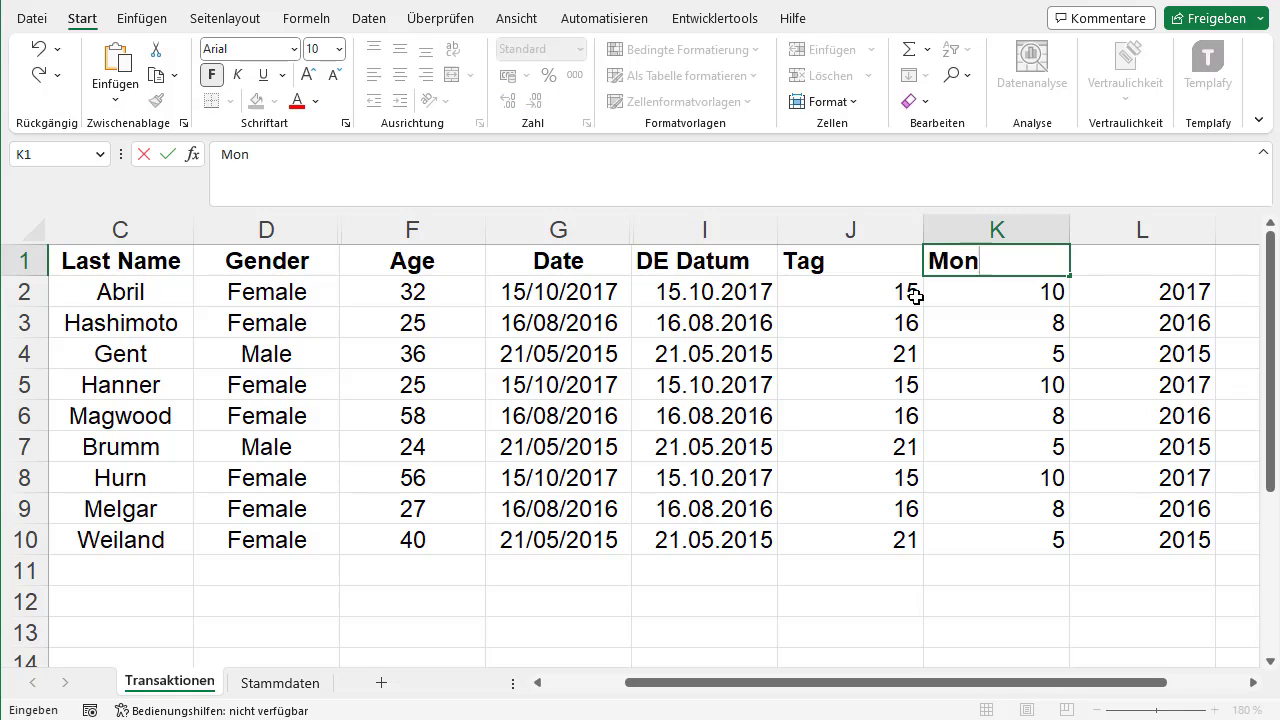
text(at)
key(Tab)
text(J)
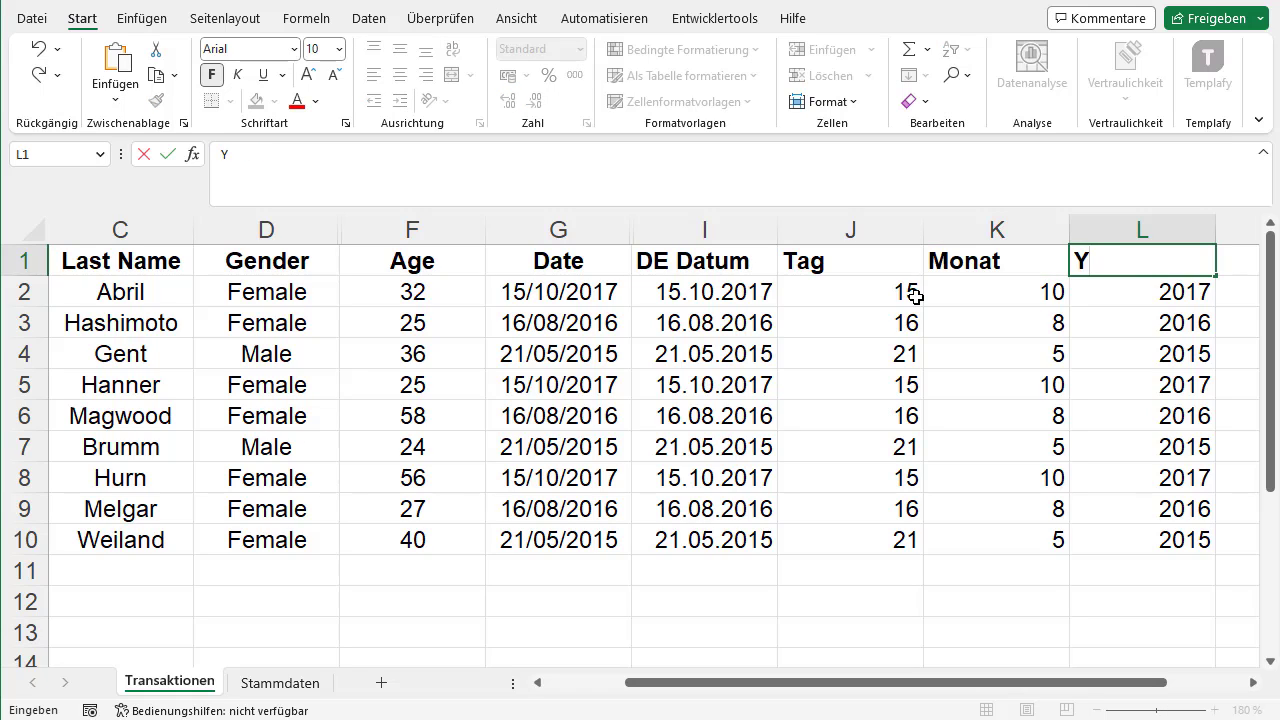
text(ahr)
click(915, 295)
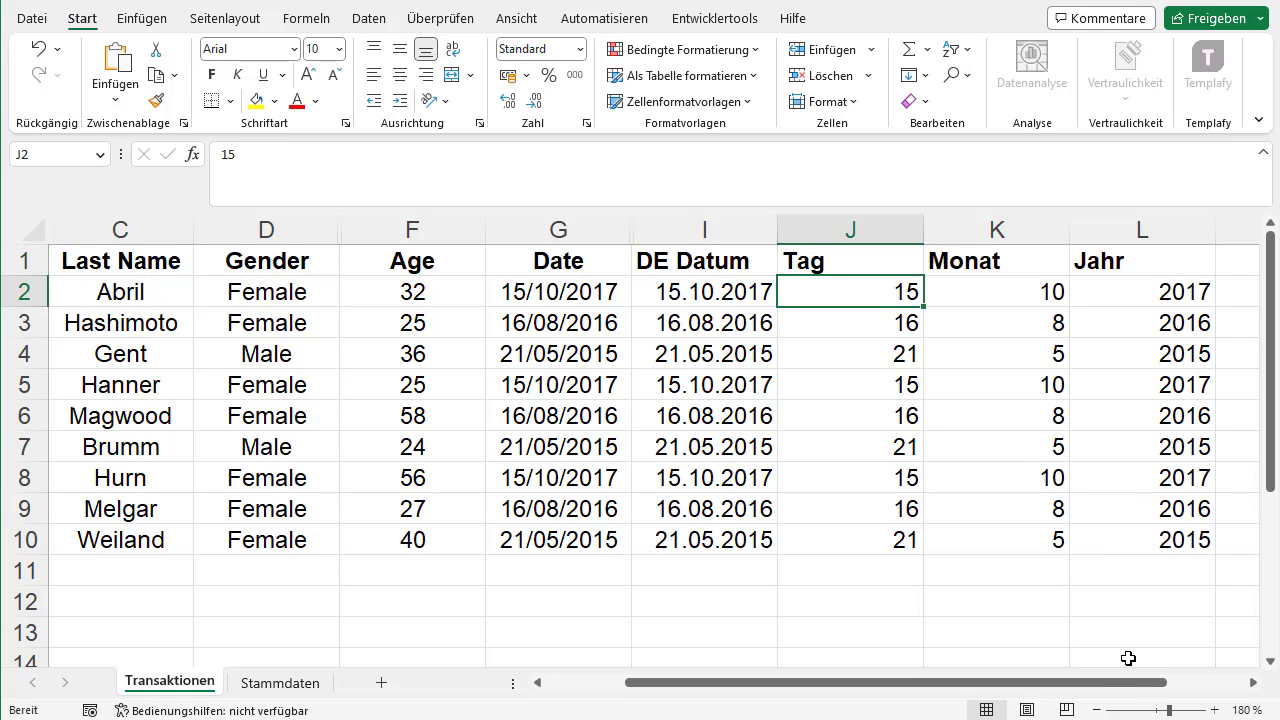
drag(1060, 690, 1192, 697)
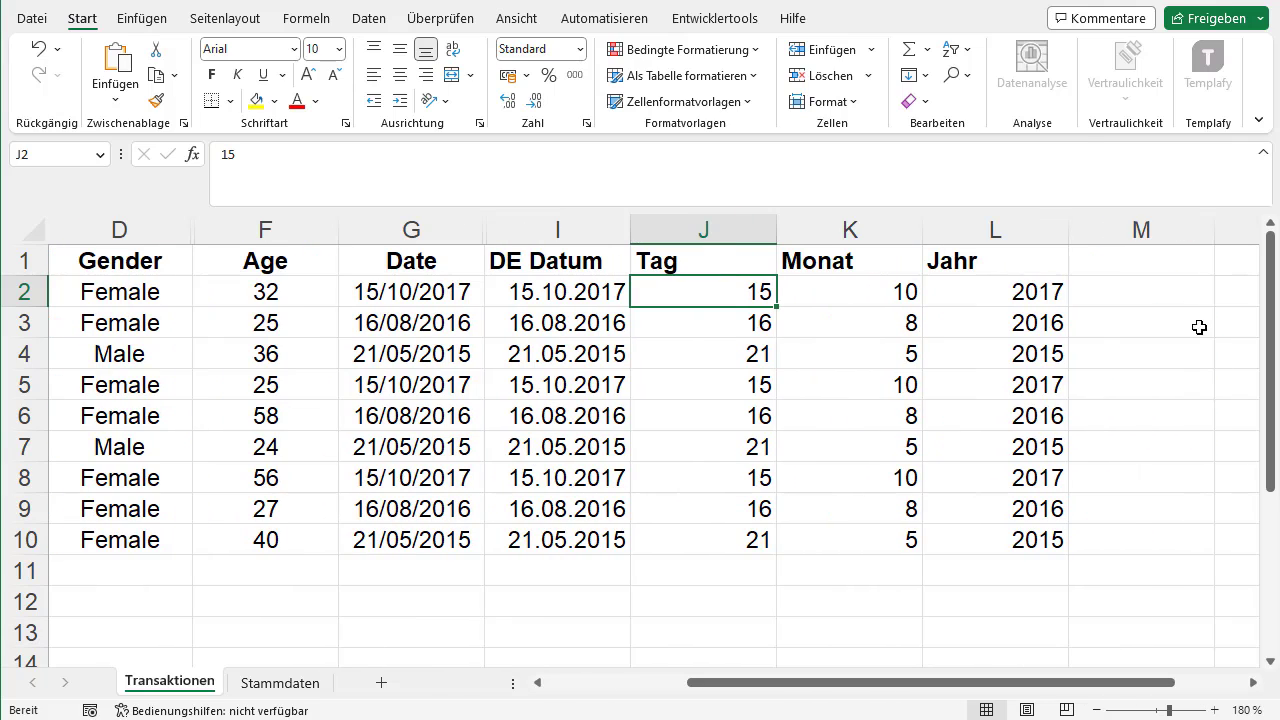
click(1140, 270)
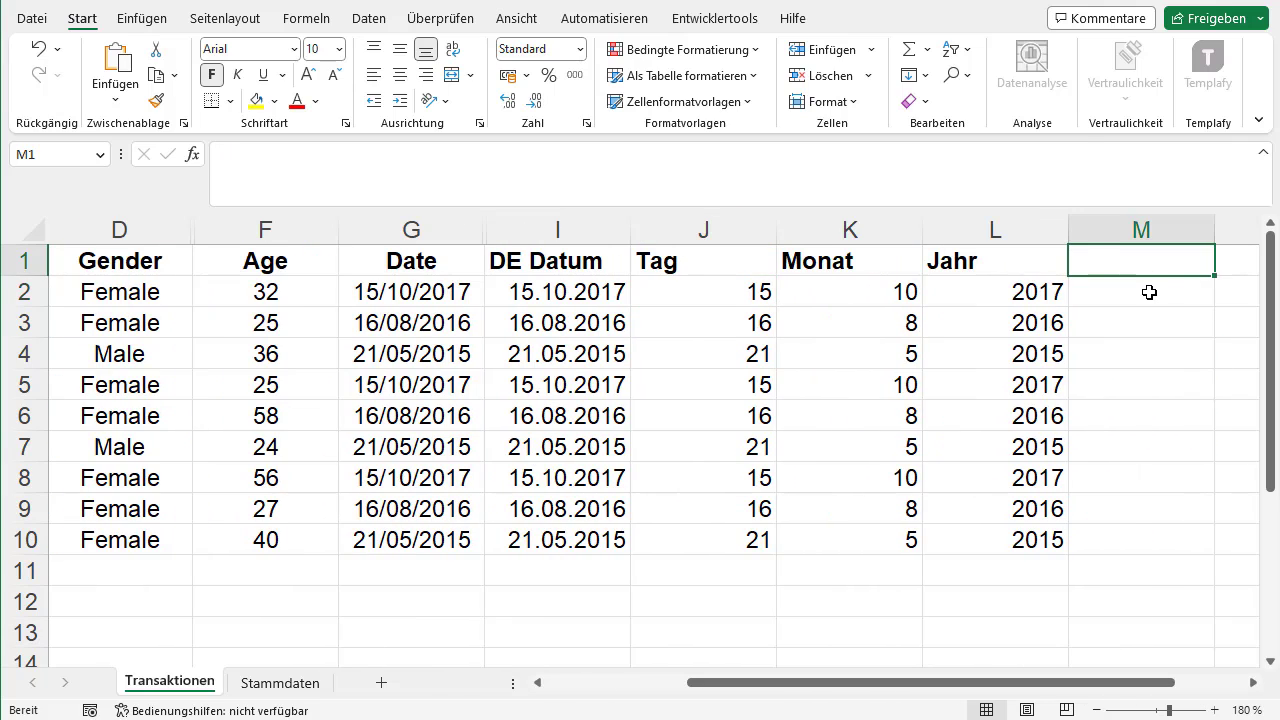
Step: Head M1 'Datumsformat', enter =DATUM(L2;K2;J2) in M2 and fill it to M10
text(Datum)
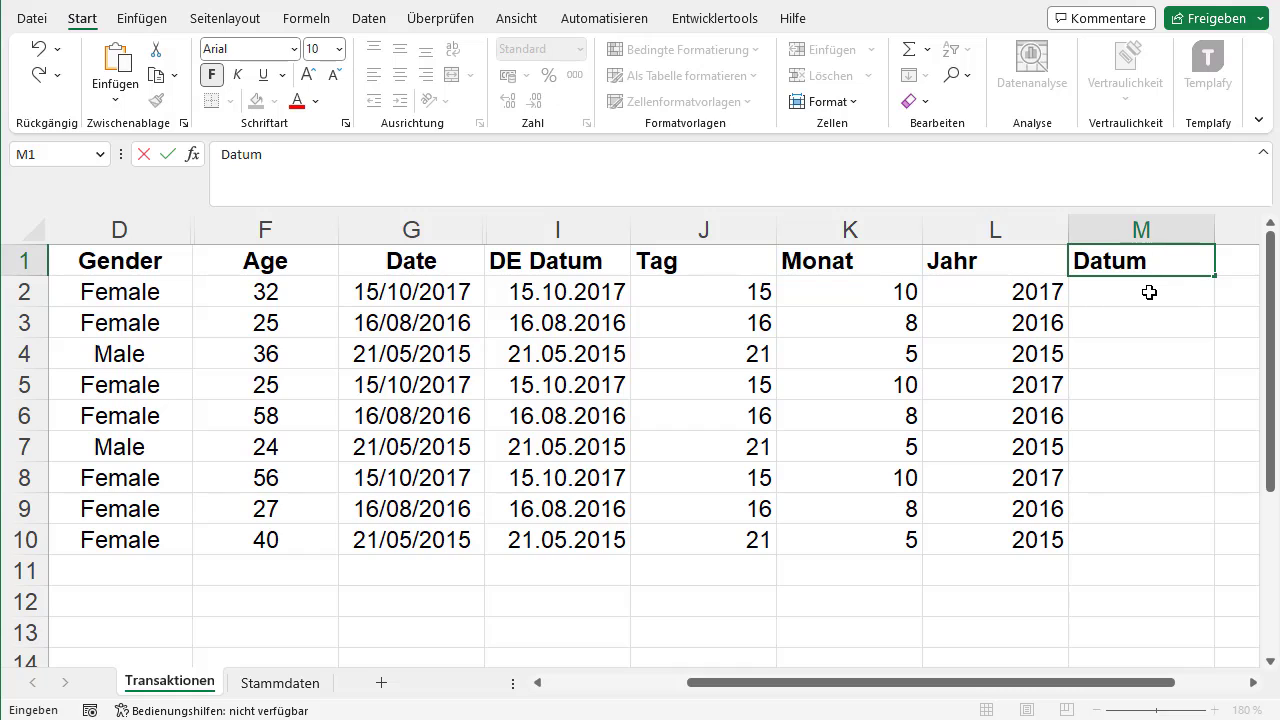
text(sformat)
key(Return)
text(=)
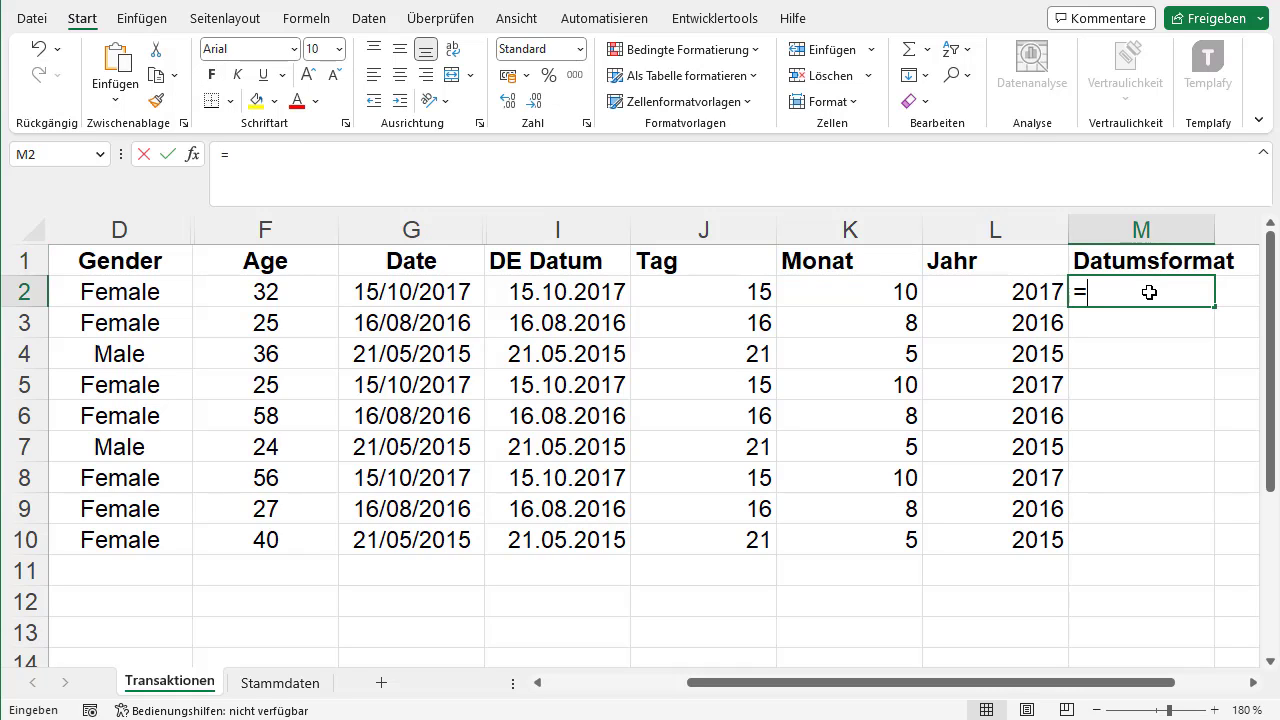
text(DATUM()
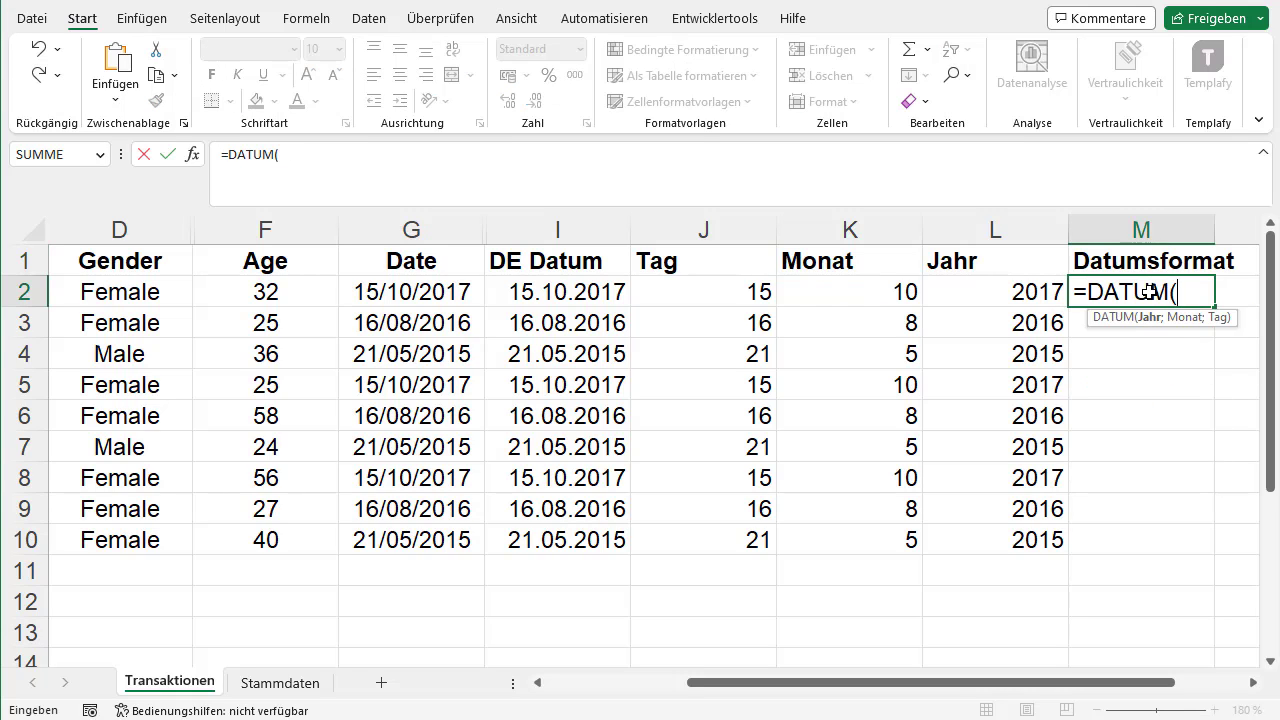
click(1010, 292)
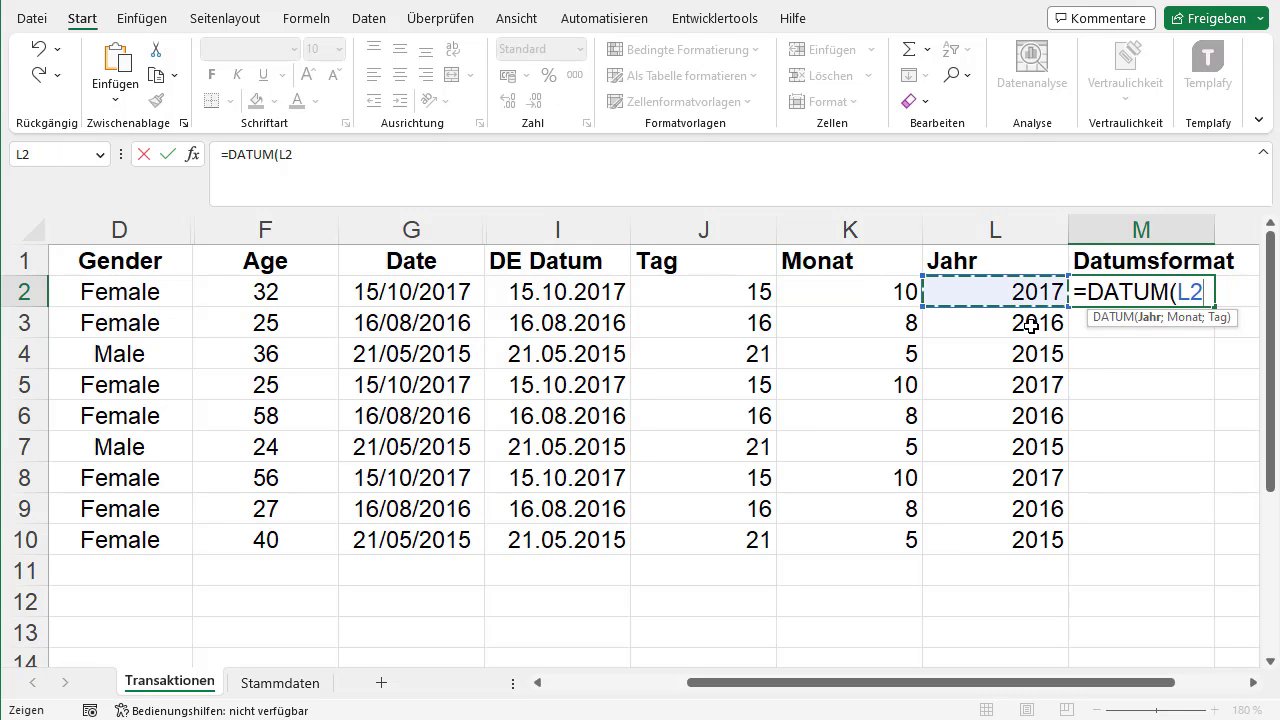
text(;)
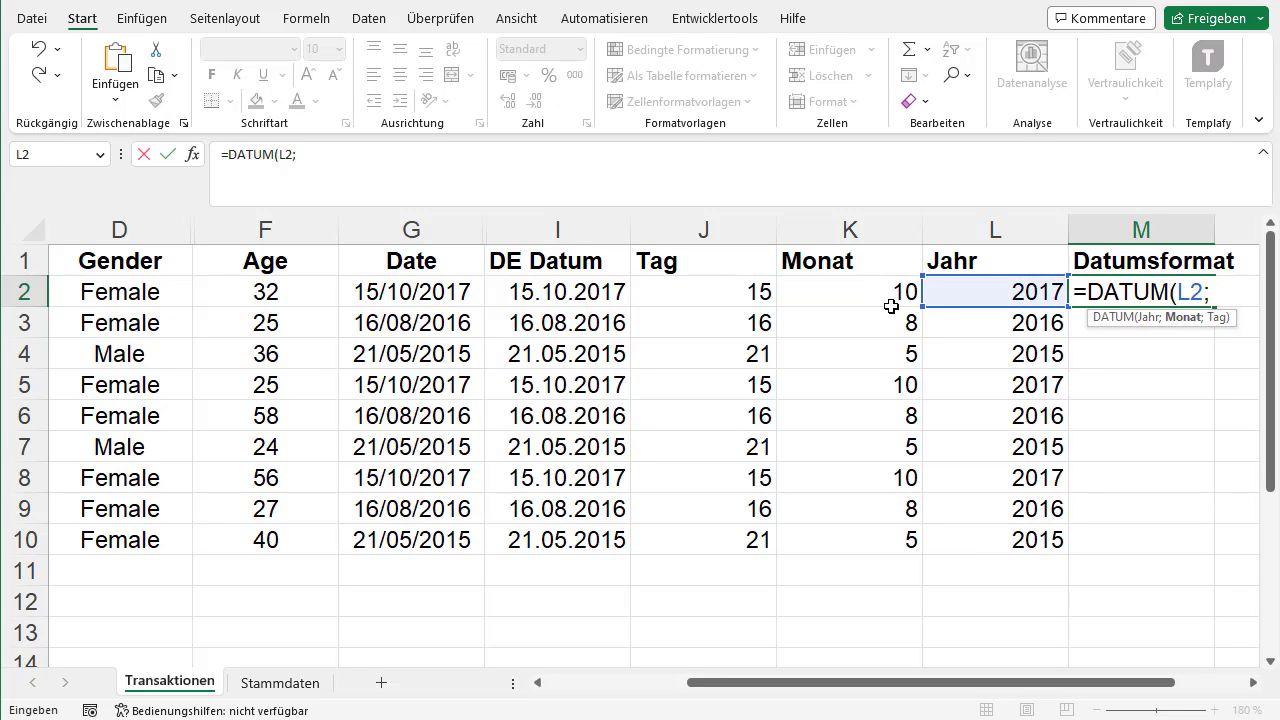
click(877, 294)
text(;)
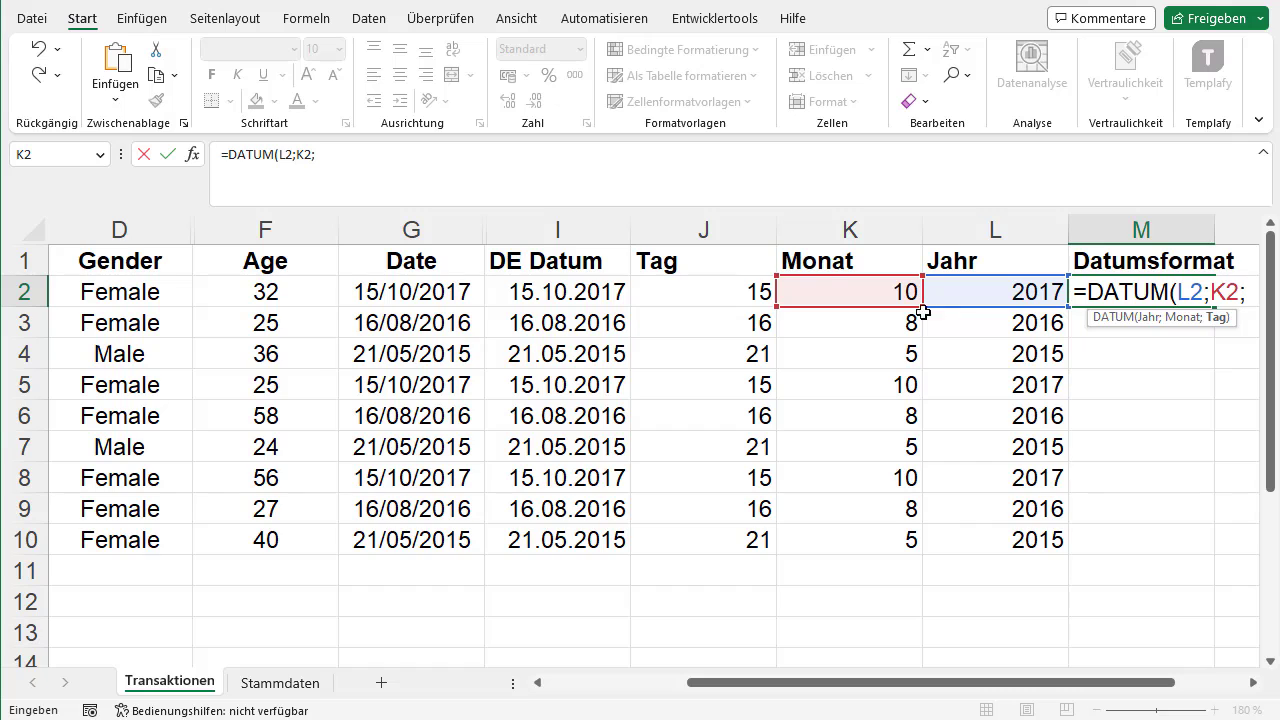
click(740, 292)
text())
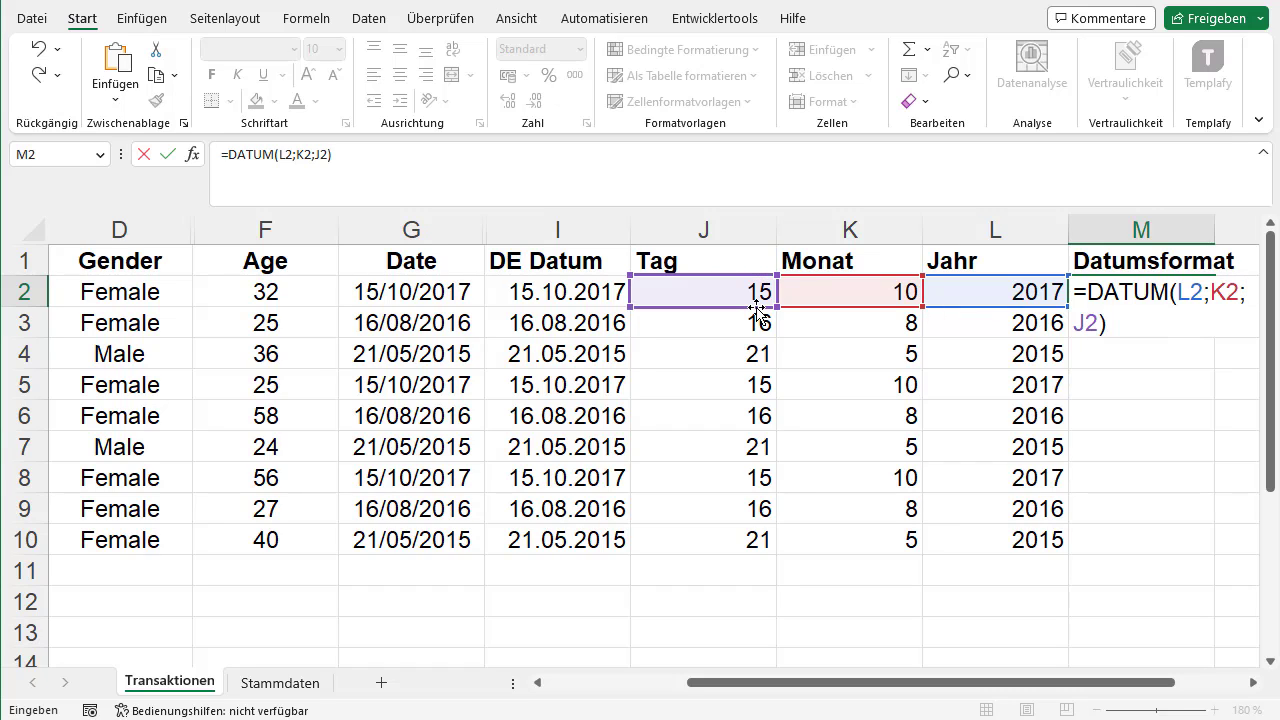
key(Return)
click(1126, 290)
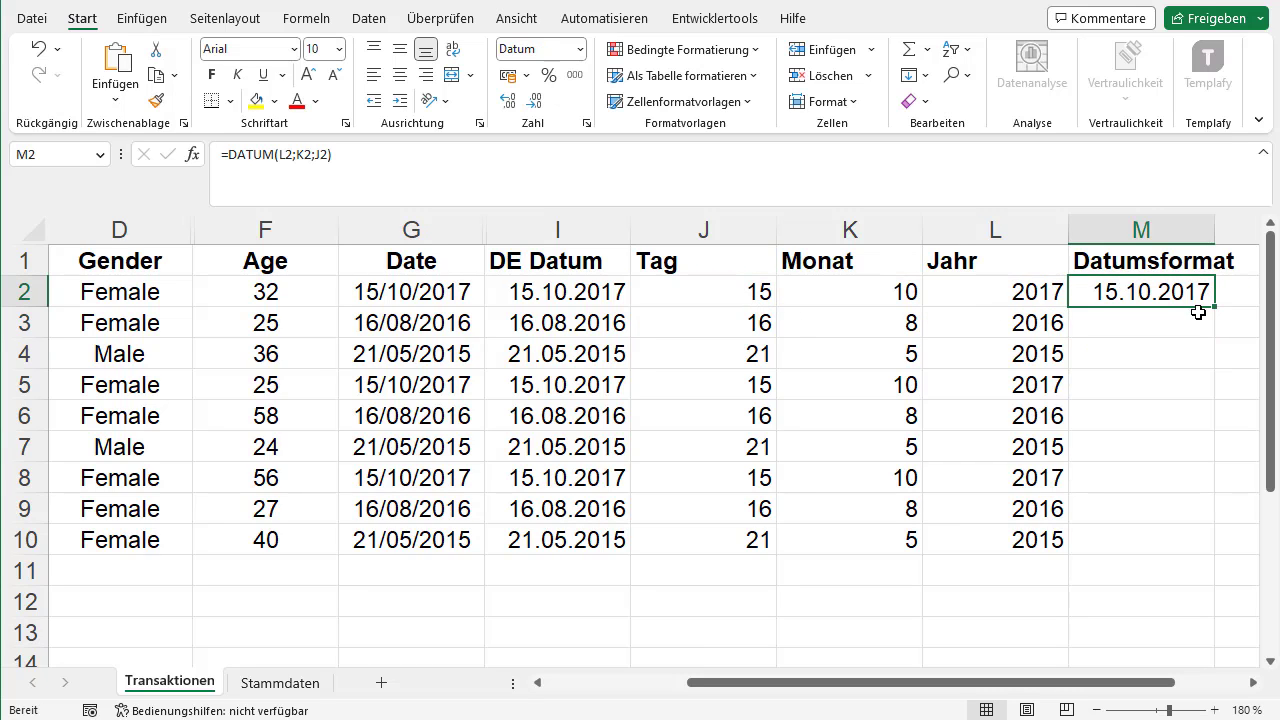
double_click(1219, 308)
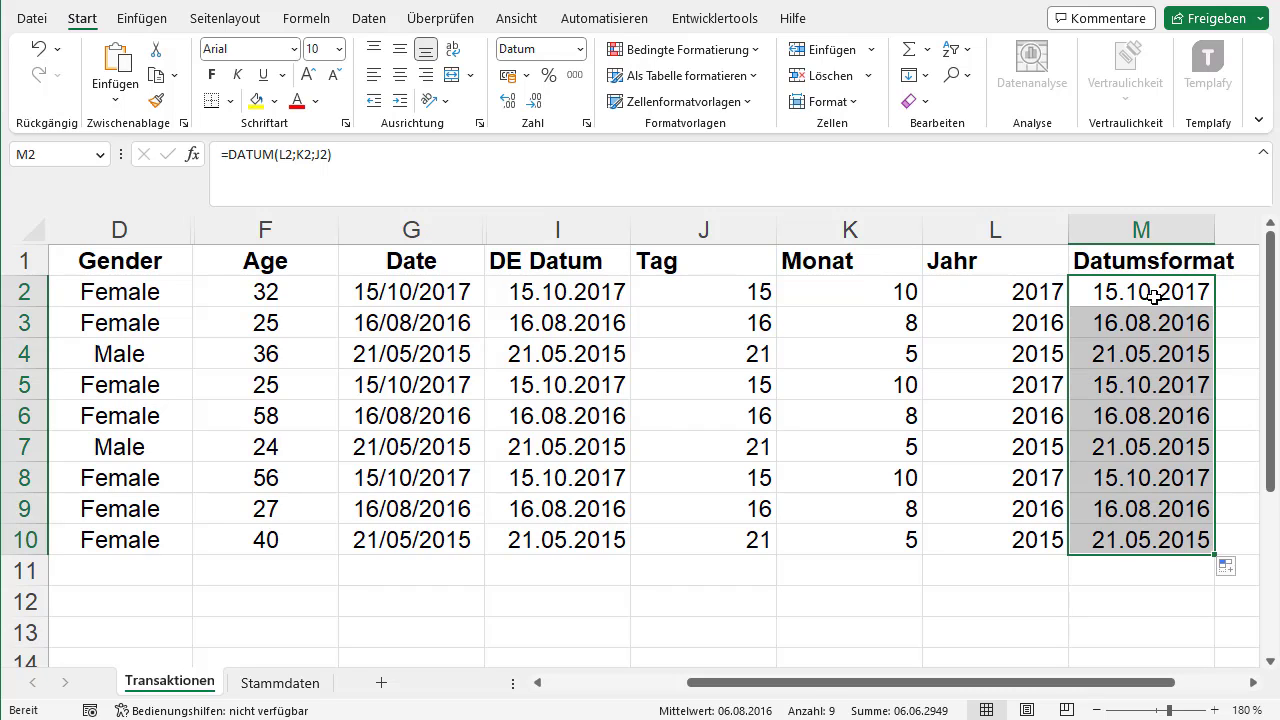